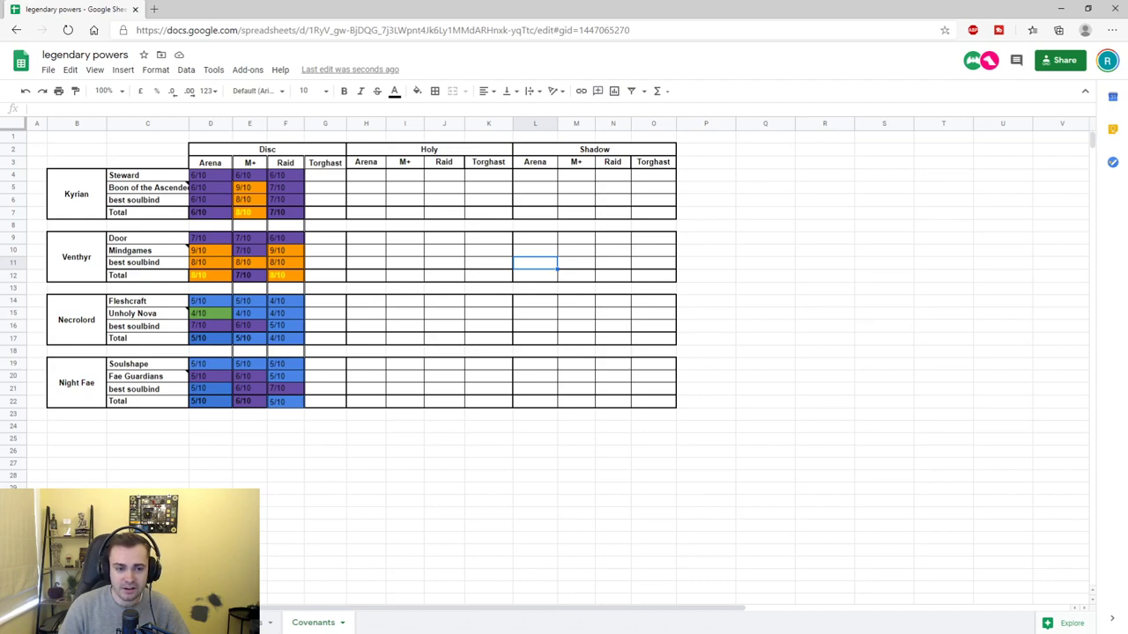
Examine the Disc ratings for Arena, M+ and Raid, focusing on Kyrian's Steward and Boon of the Ascended Arena scores
drag(211, 149, 249, 401)
drag(285, 175, 286, 414)
click(366, 314)
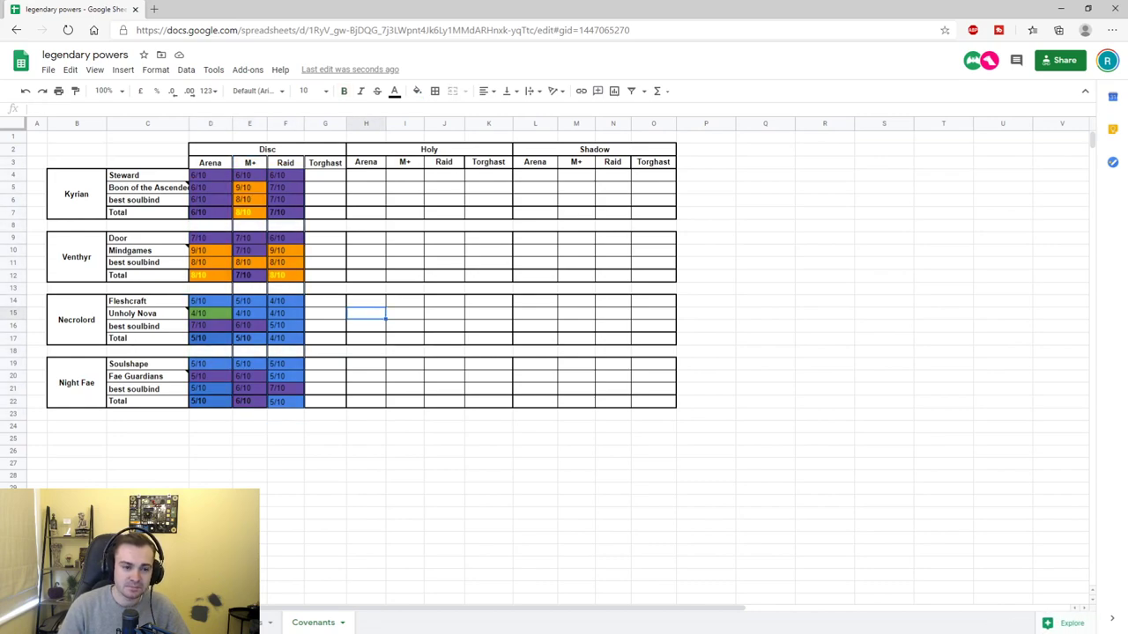
click(211, 176)
click(211, 188)
click(211, 175)
click(147, 176)
click(211, 175)
click(210, 188)
click(147, 188)
key(Right)
key(Up)
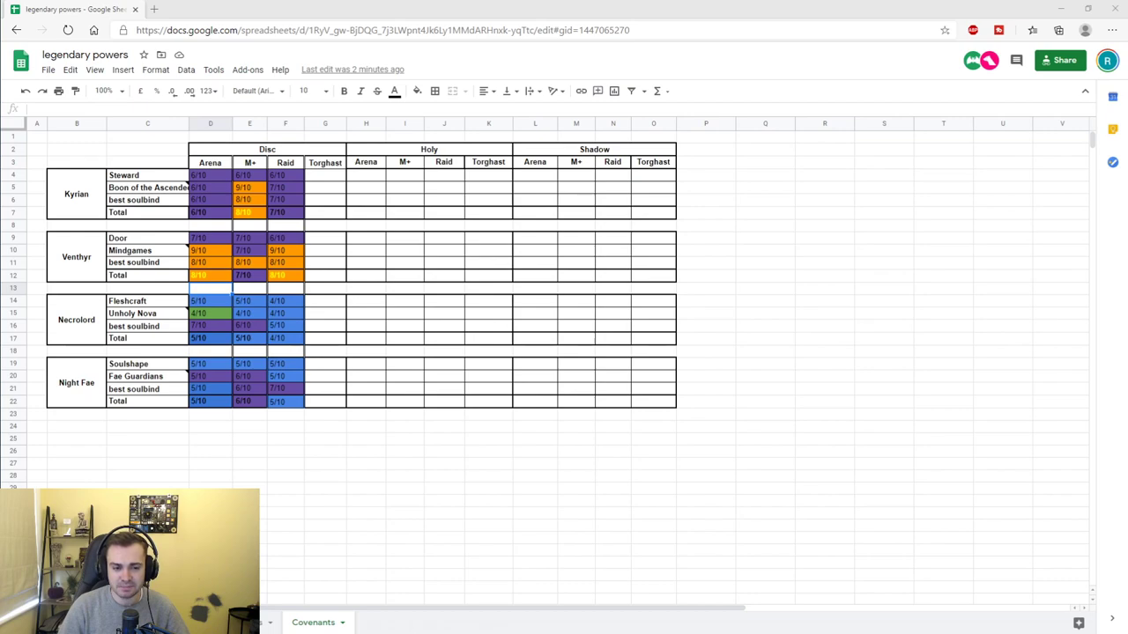
Review the Disc Arena column and Kyrian's individual Arena ratings, including Steward, Boon of the Ascended, best soulbind and Total
click(211, 175)
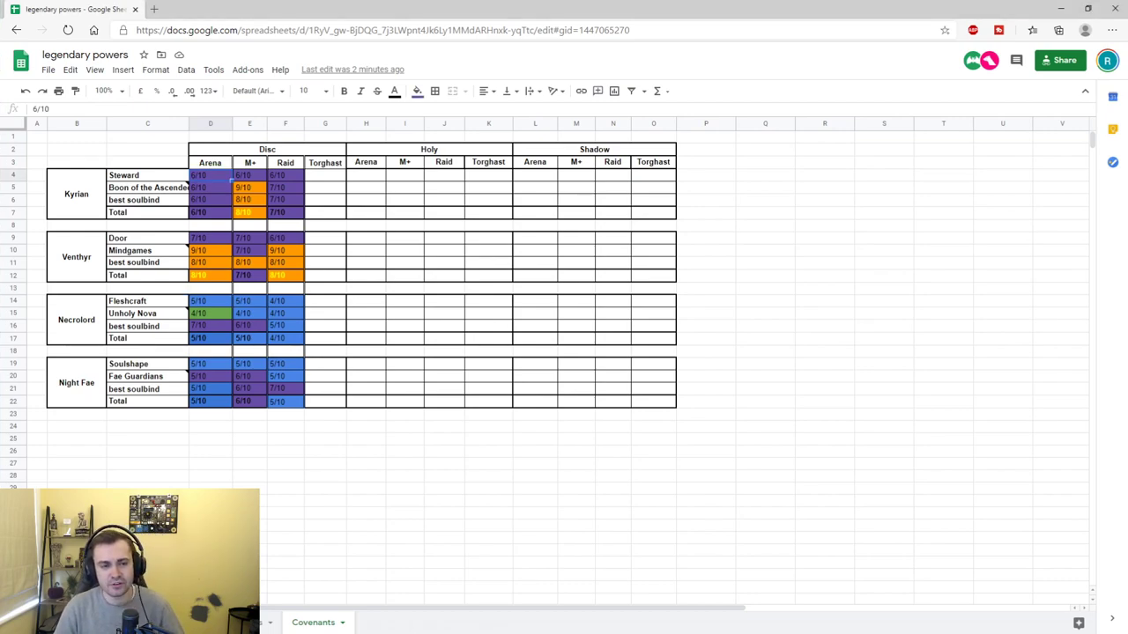
drag(210, 175, 209, 401)
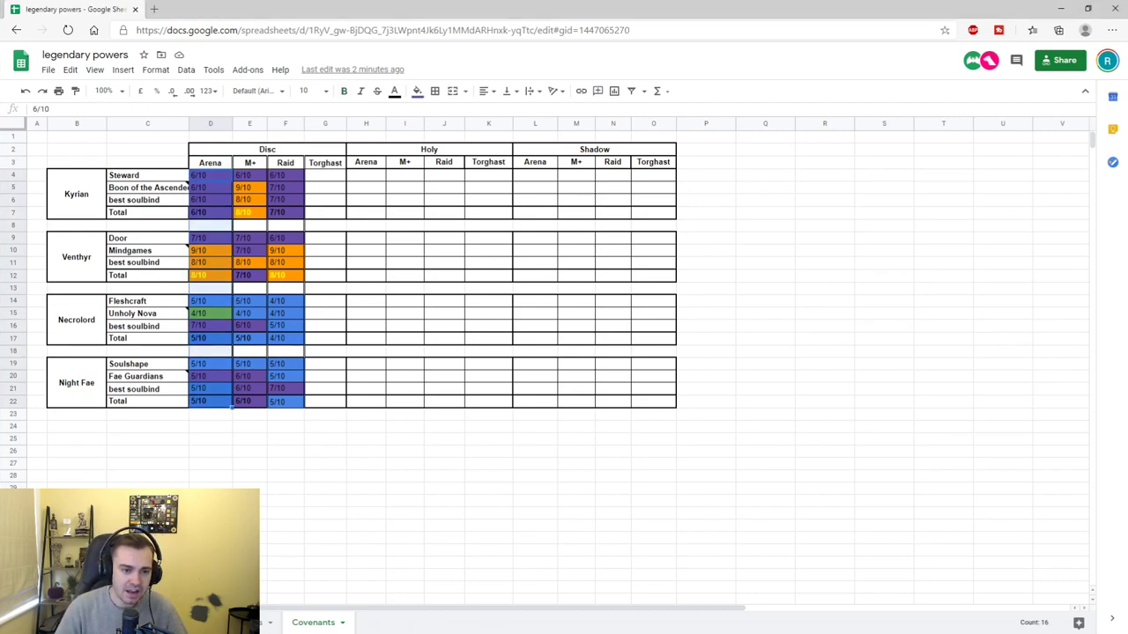
key(Down)
key(Up)
key(Down)
key(Up)
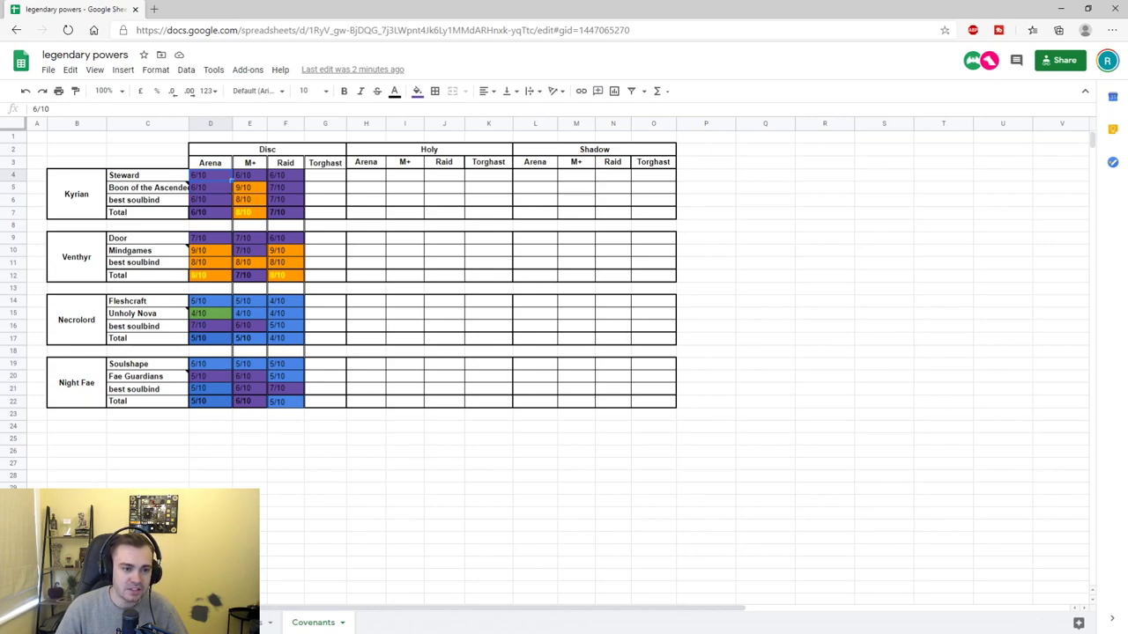
click(76, 194)
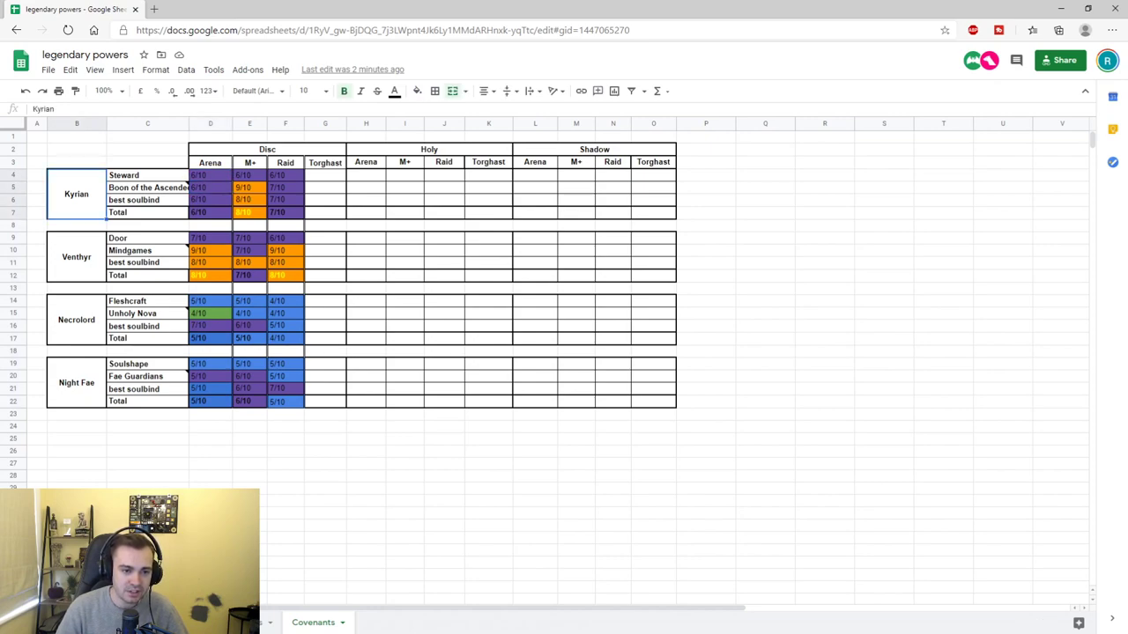
click(209, 175)
mouse_move(147, 188)
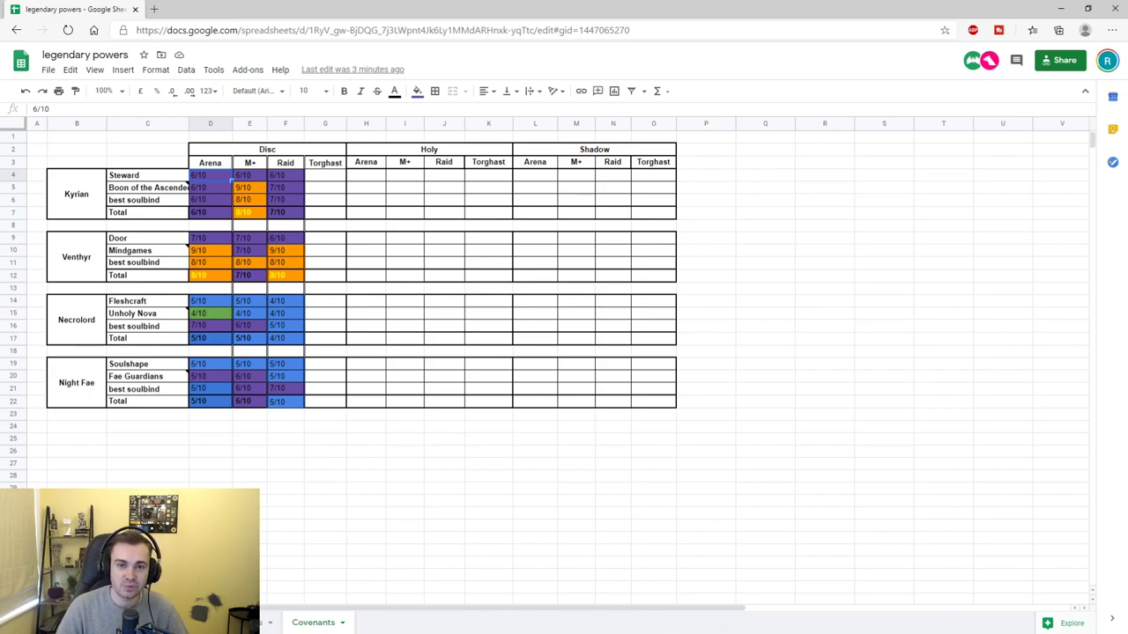
click(211, 187)
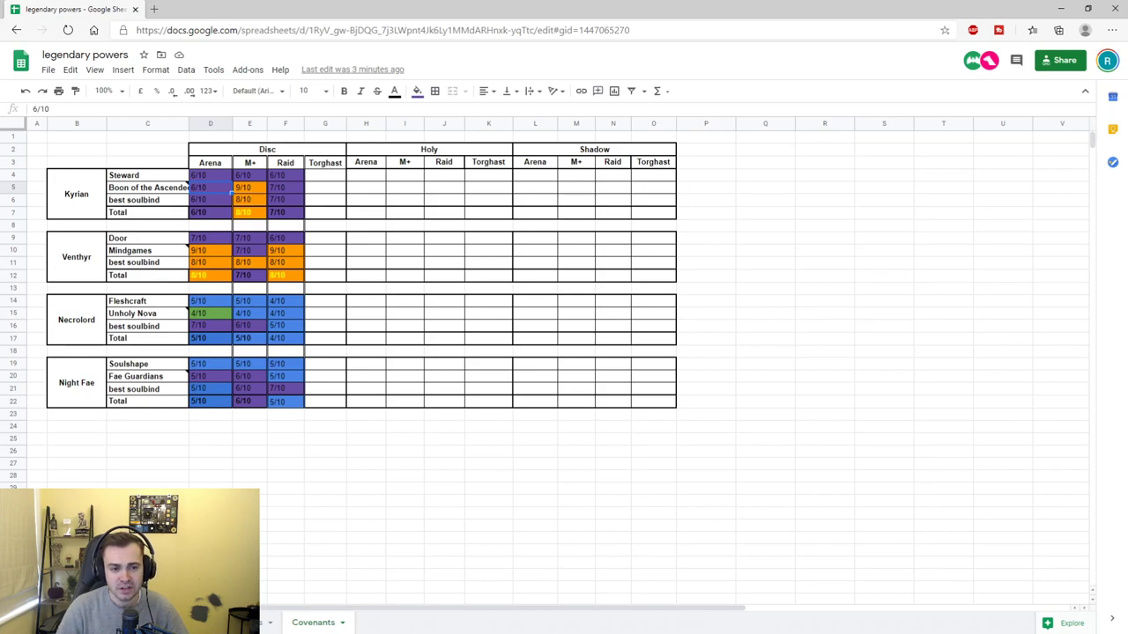
click(211, 212)
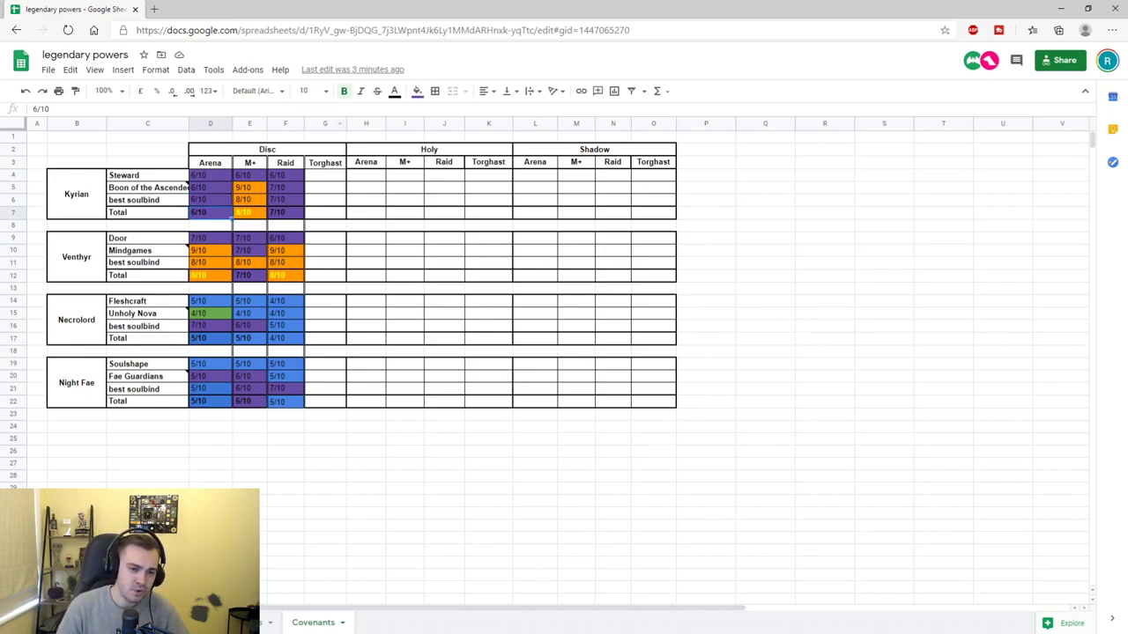
click(210, 200)
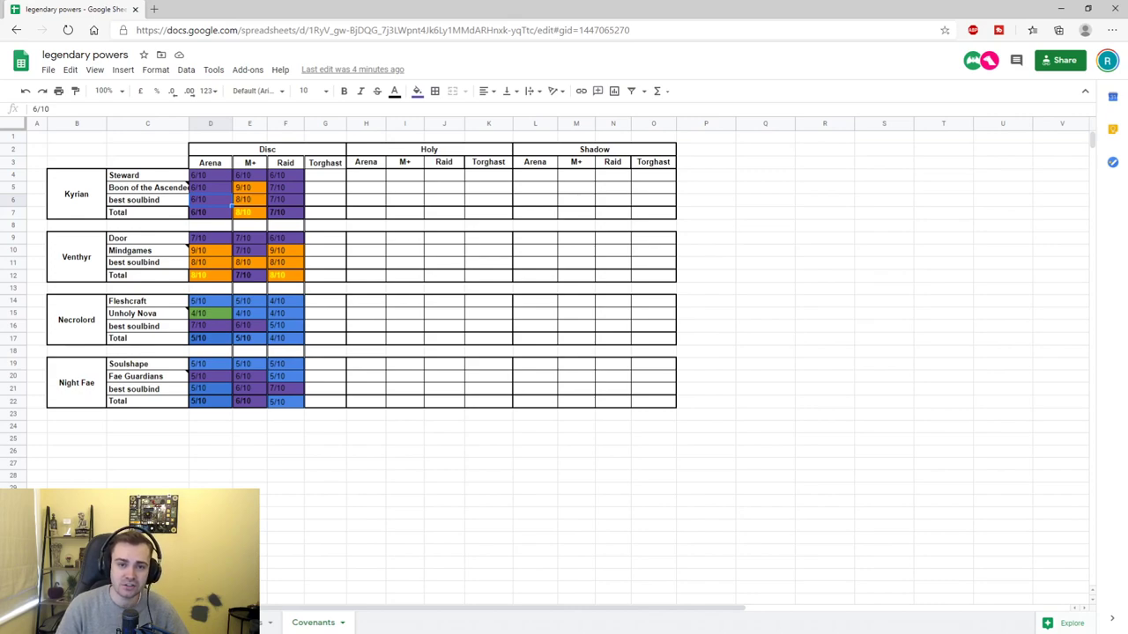
Review Venthyr's Disc Arena ratings for Door, Mindgames and Total, and read the note on Mindgames
click(210, 238)
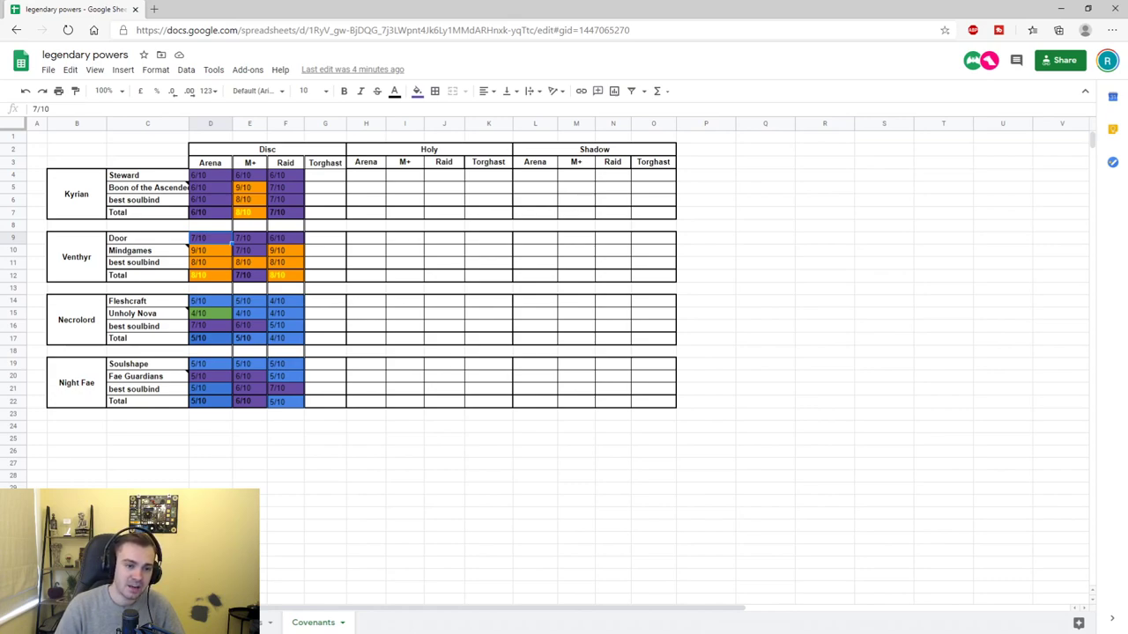
mouse_move(148, 251)
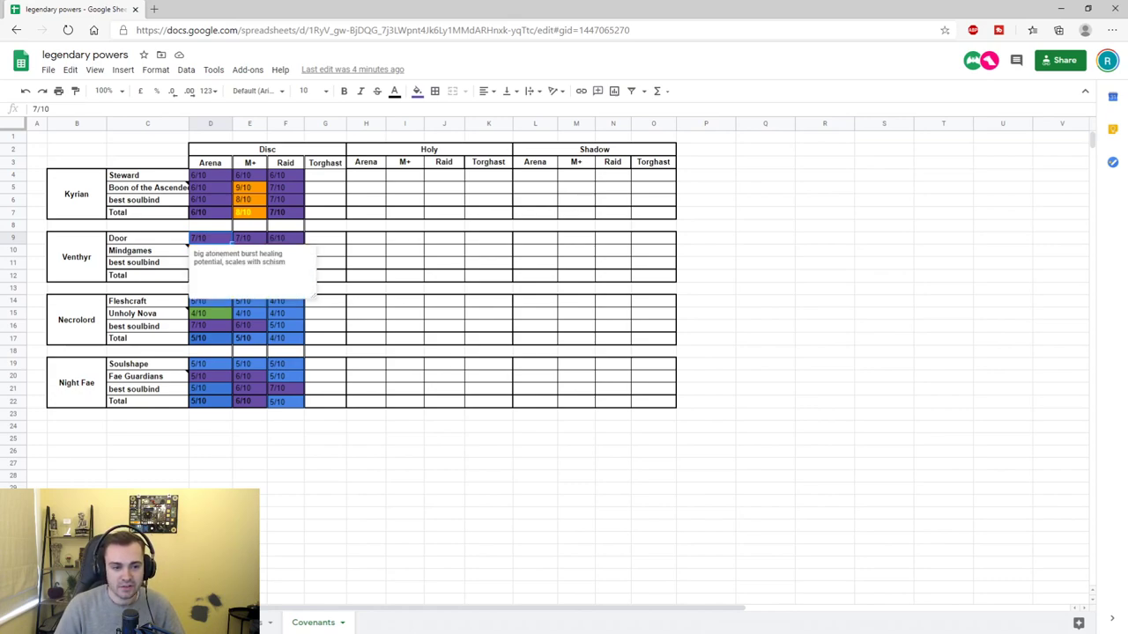
click(211, 251)
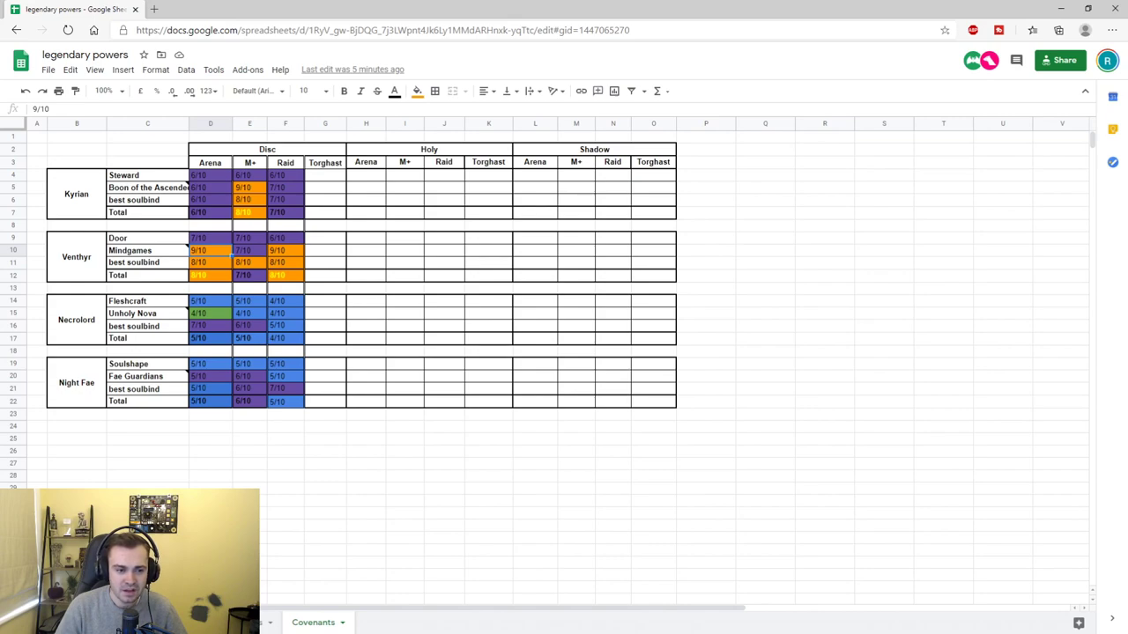
click(210, 276)
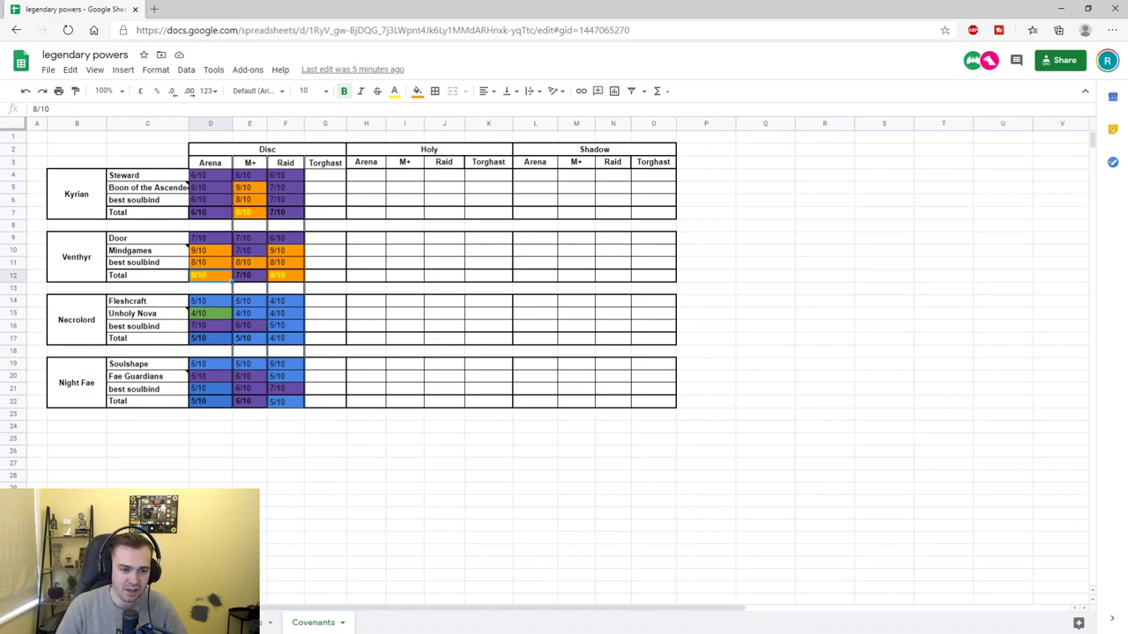
Examine the Disc Arena ratings of Necrolord and Night Fae, including Fleshcraft, Unholy Nova, Soulshape, Fae Guardians and both totals
drag(210, 401, 81, 316)
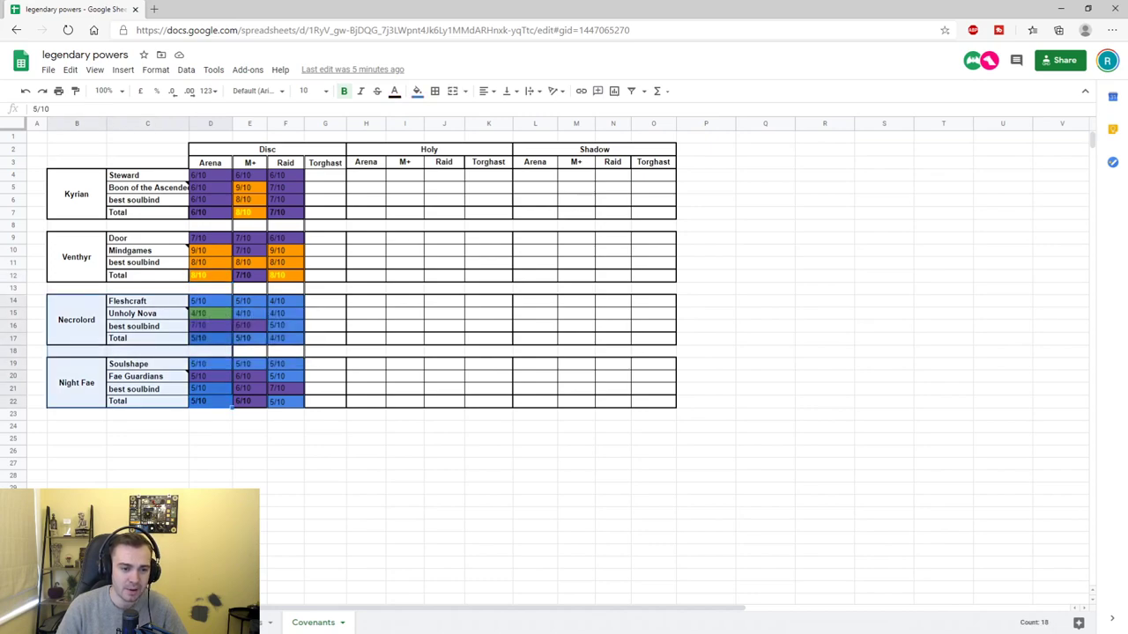
click(209, 288)
click(209, 301)
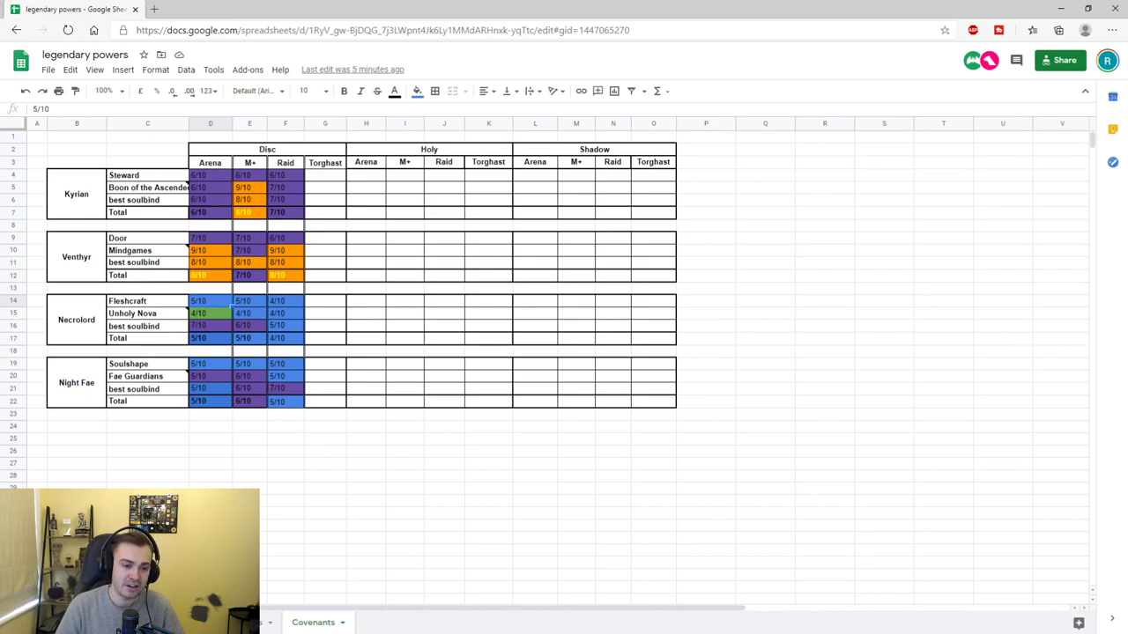
click(147, 314)
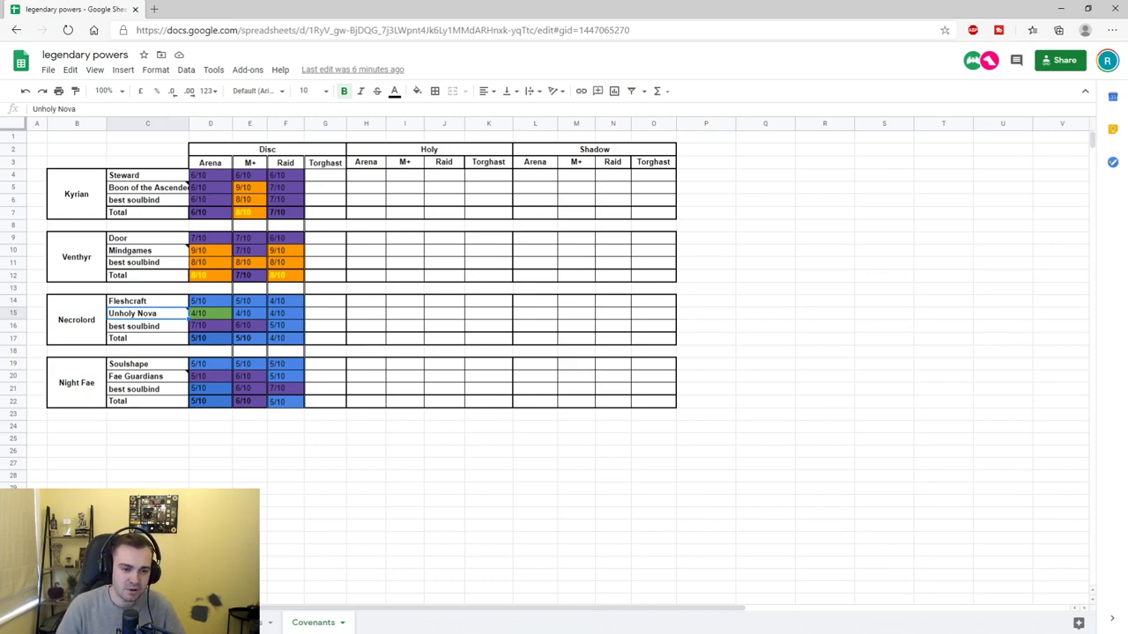
click(210, 339)
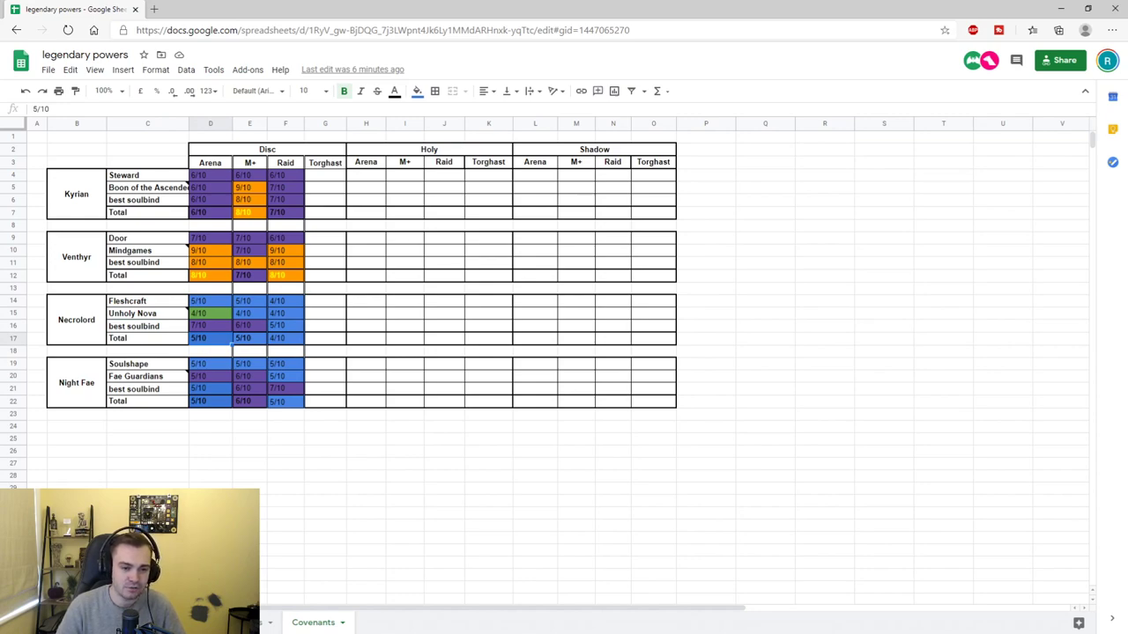
click(211, 402)
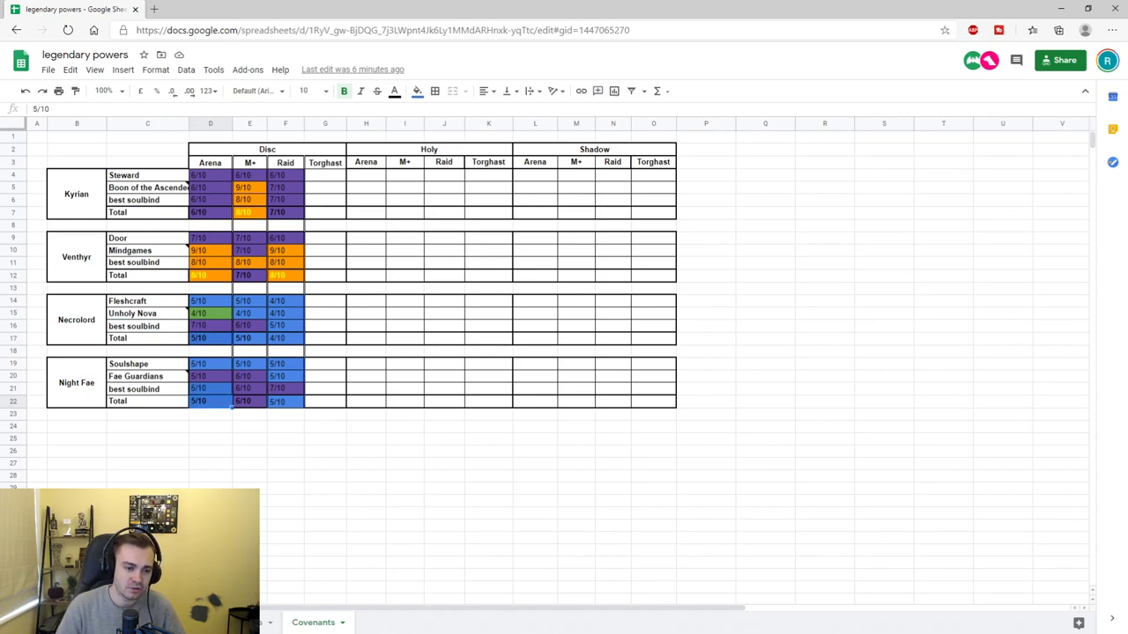
click(210, 364)
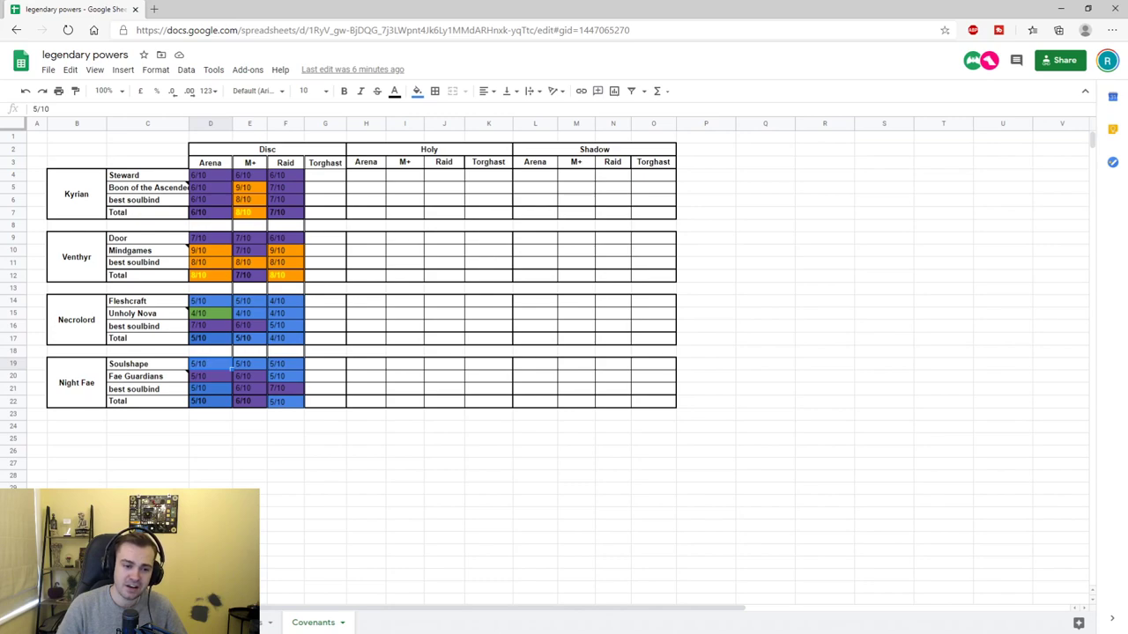
click(147, 377)
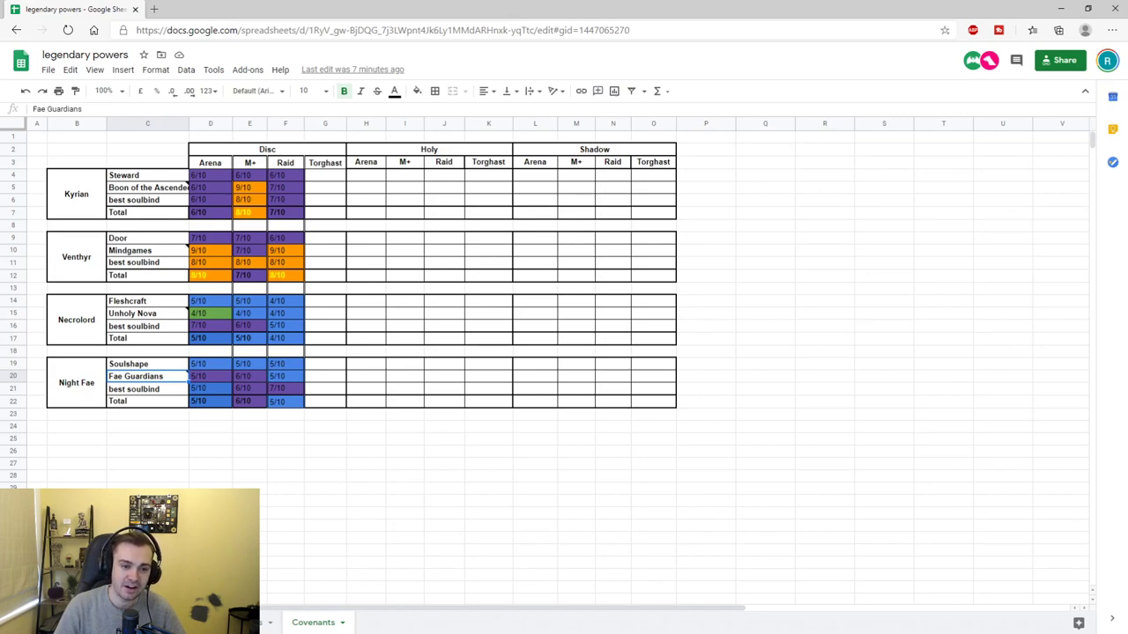
Copy Night Fae's best soulbind Arena cell onto the Fae Guardians Disc Arena cell, giving it 5/10 with blue fill
click(210, 377)
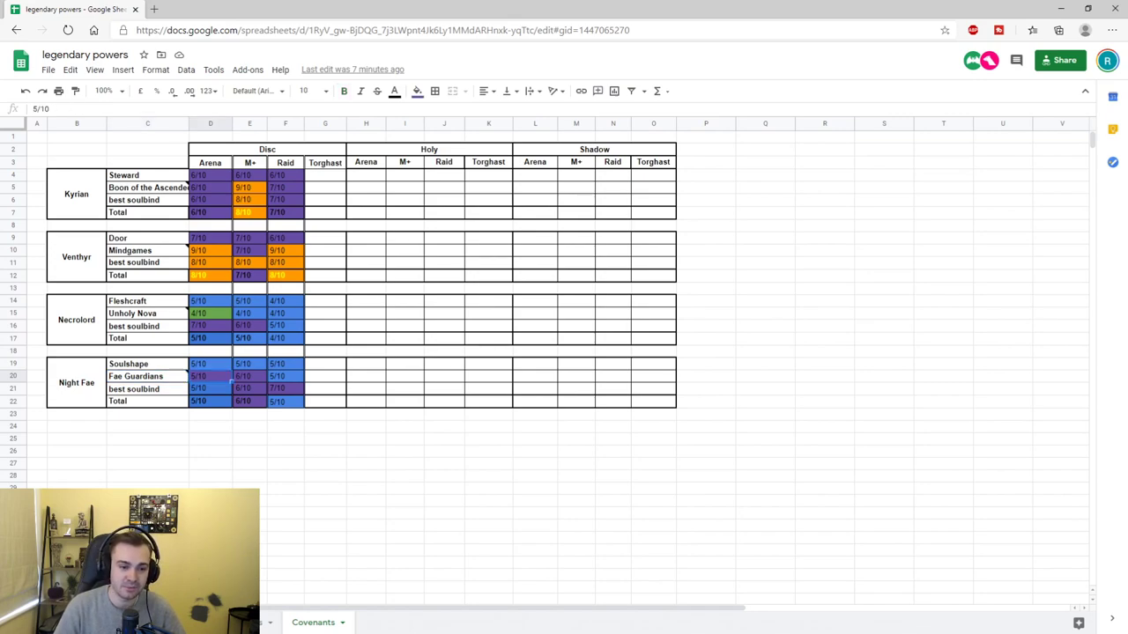
click(211, 389)
key(ctrl+c)
click(211, 377)
key(ctrl+v)
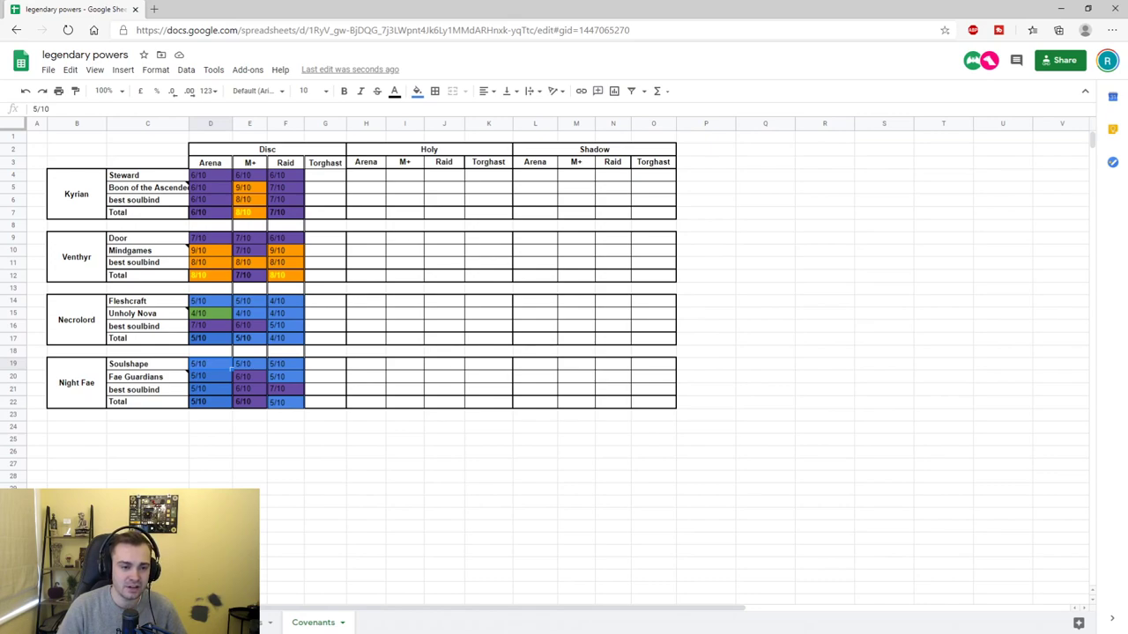
Switch to the sheet with the Disc, Holy and Shadow tier lists and look over its Disc Arena column, including Fae Fermata's note
click(211, 276)
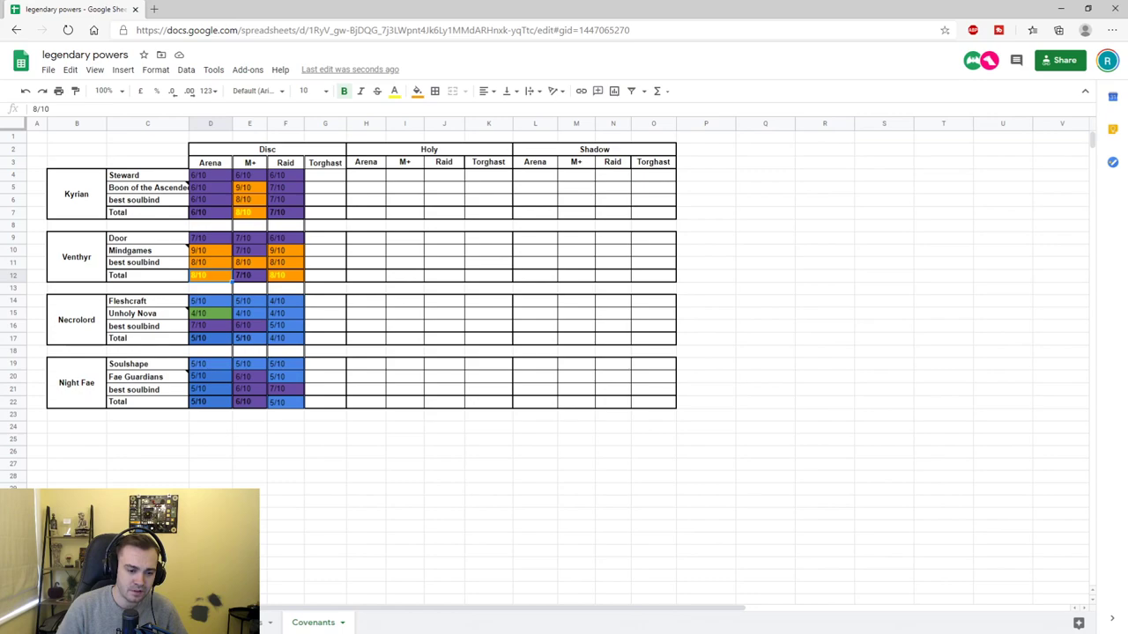
click(167, 622)
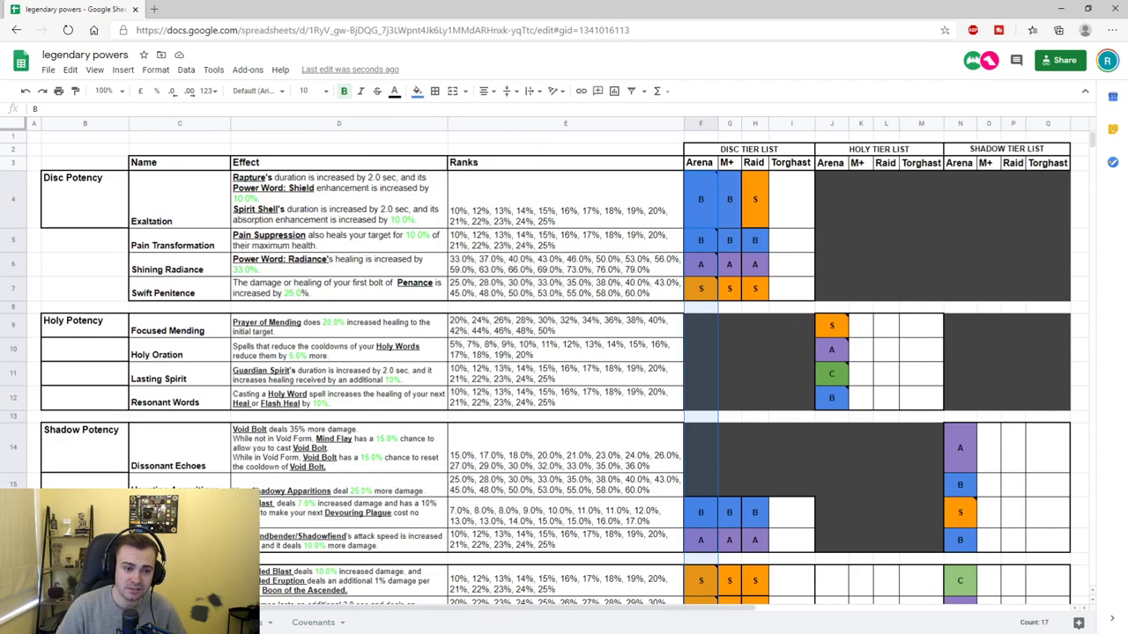
key(Up)
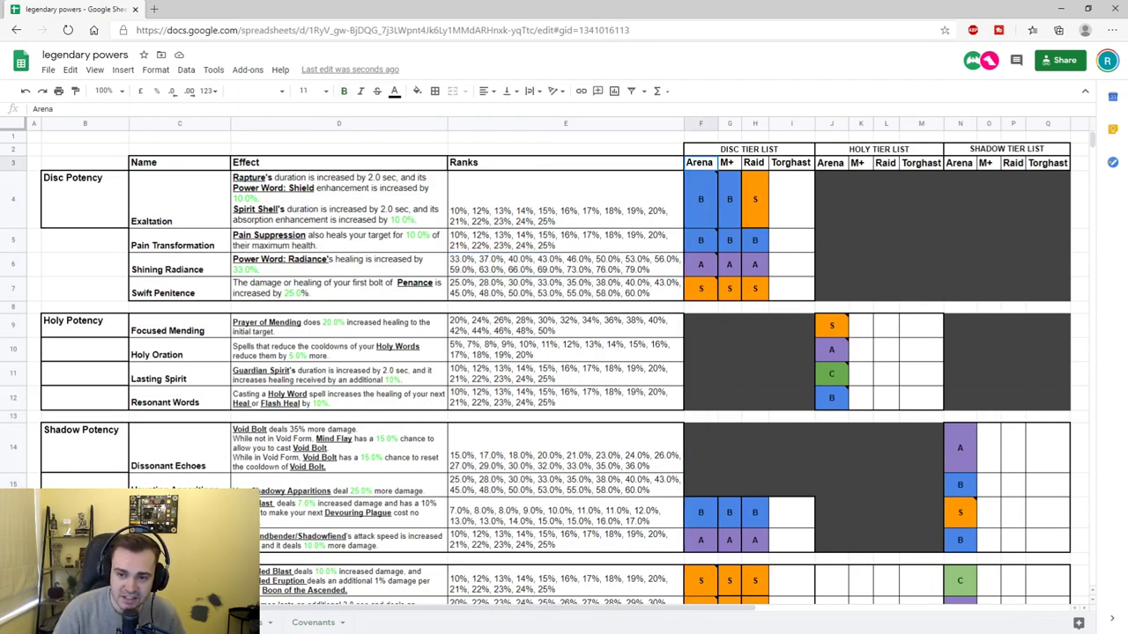
drag(701, 458, 700, 579)
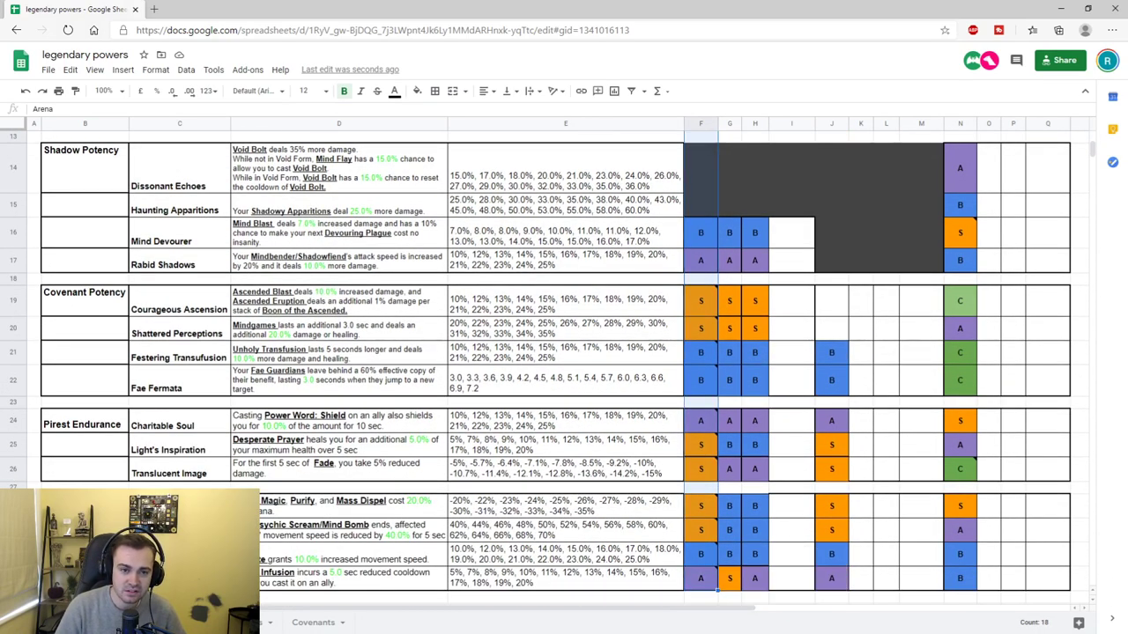
mouse_move(701, 381)
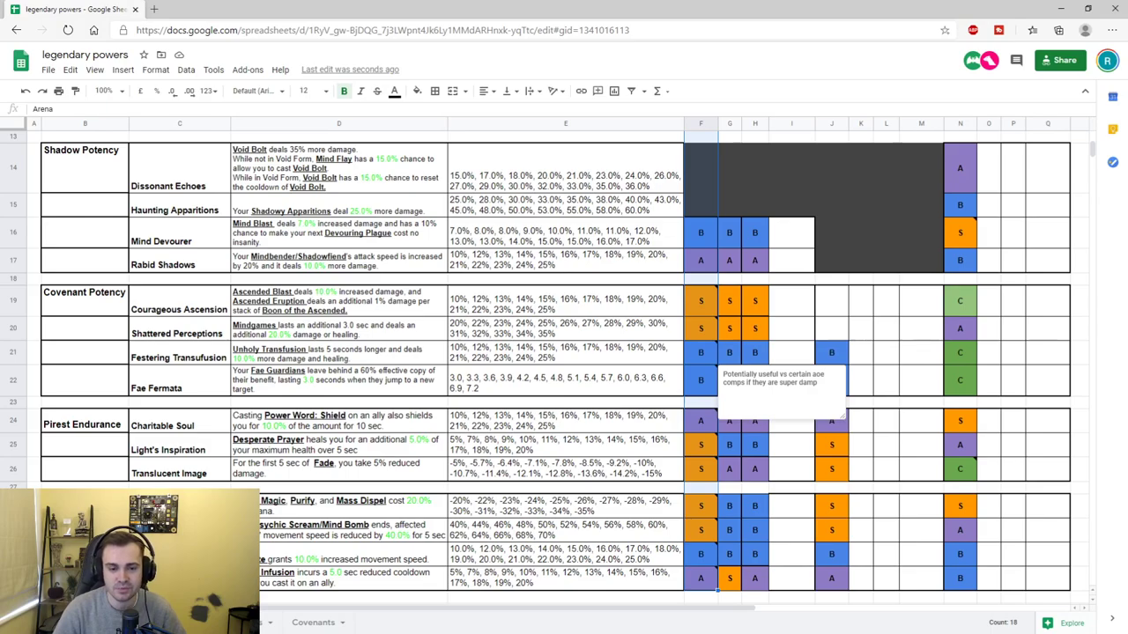
scroll(551, 368, up, 5)
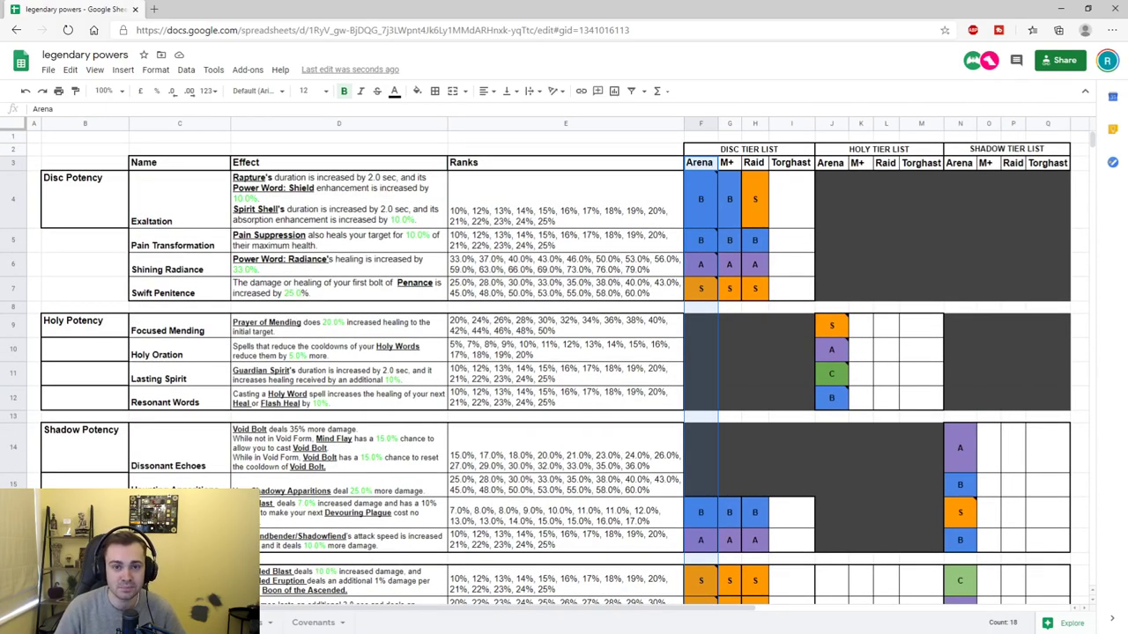
Examine the Arena tiers of the Disc Potency entries Exaltation, Pain Transformation, Shining Radiance and Swift Penitence, reading Exaltation's note
mouse_move(701, 288)
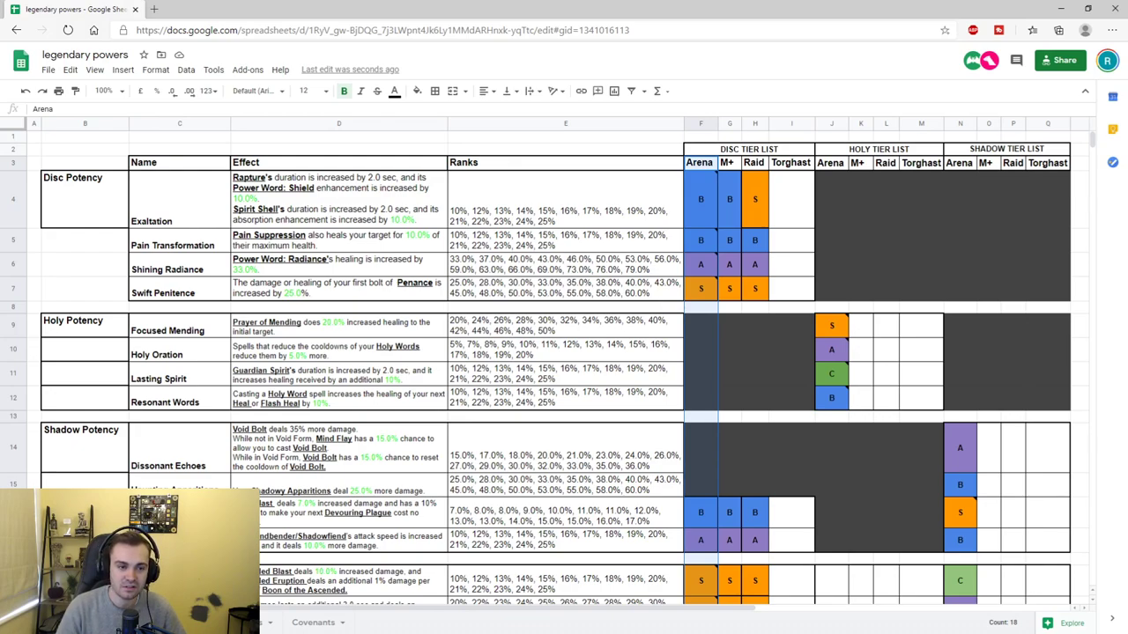
mouse_move(701, 200)
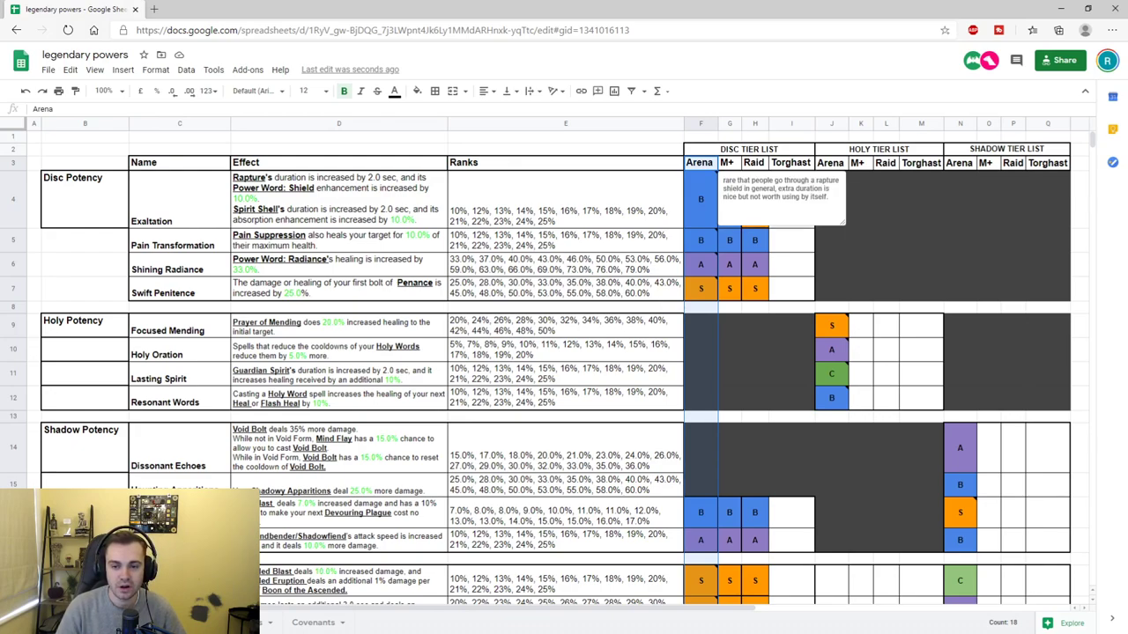
mouse_move(701, 240)
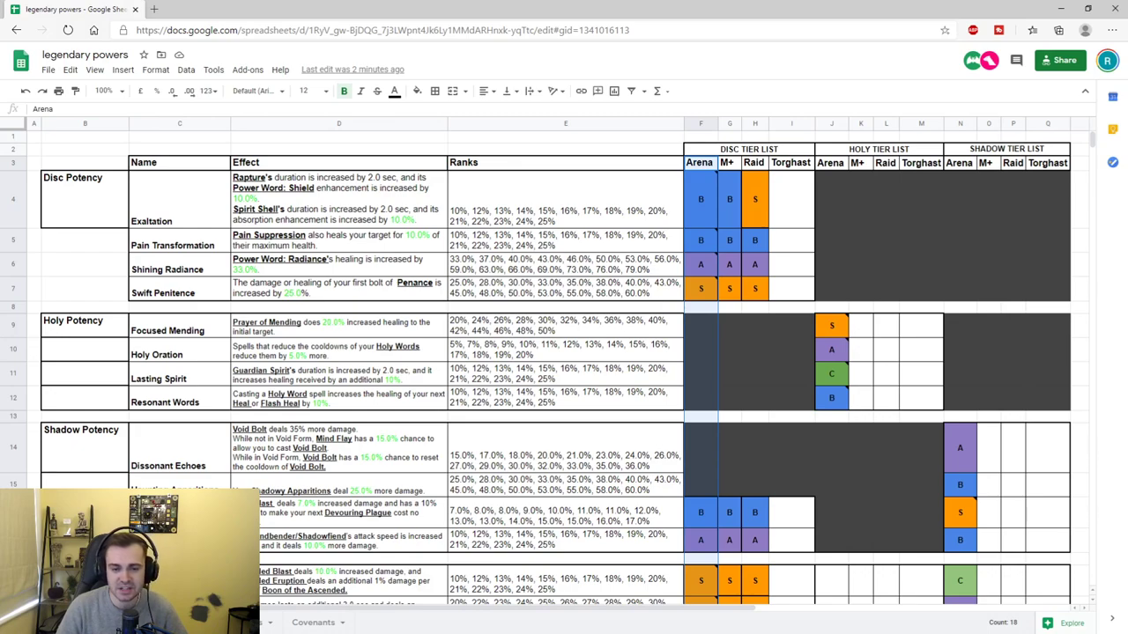
mouse_move(701, 241)
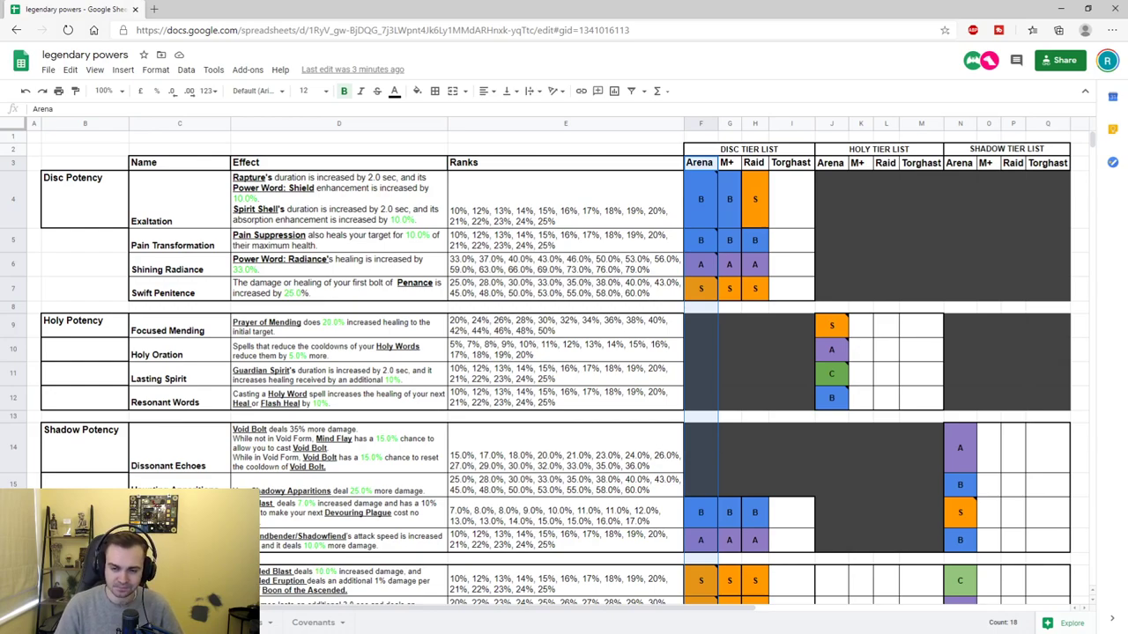
mouse_move(701, 265)
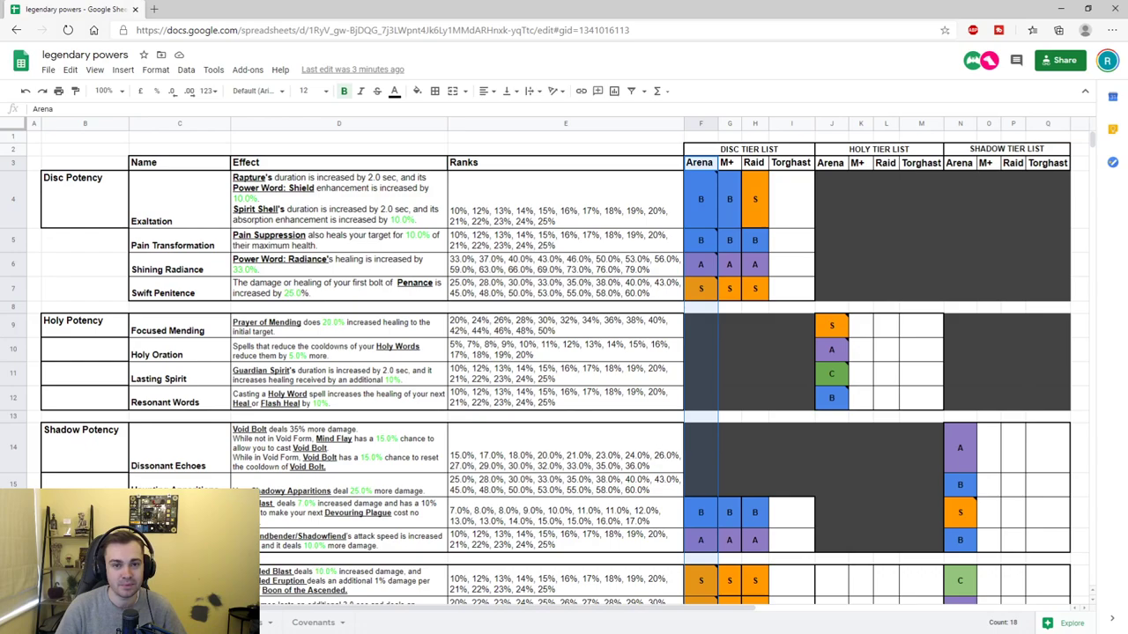
mouse_move(700, 288)
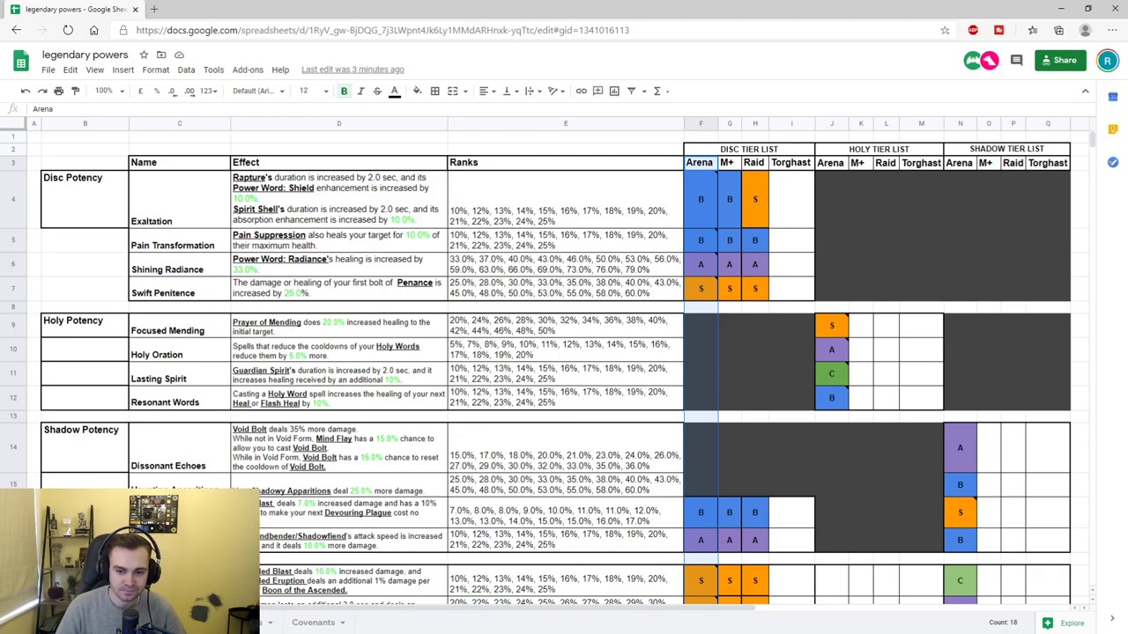
Examine the Disc Arena tiers of the Shadow Potency entries Mind Devourer and Rabid Shadows
scroll(564, 368, down, 2)
scroll(564, 368, down, 2)
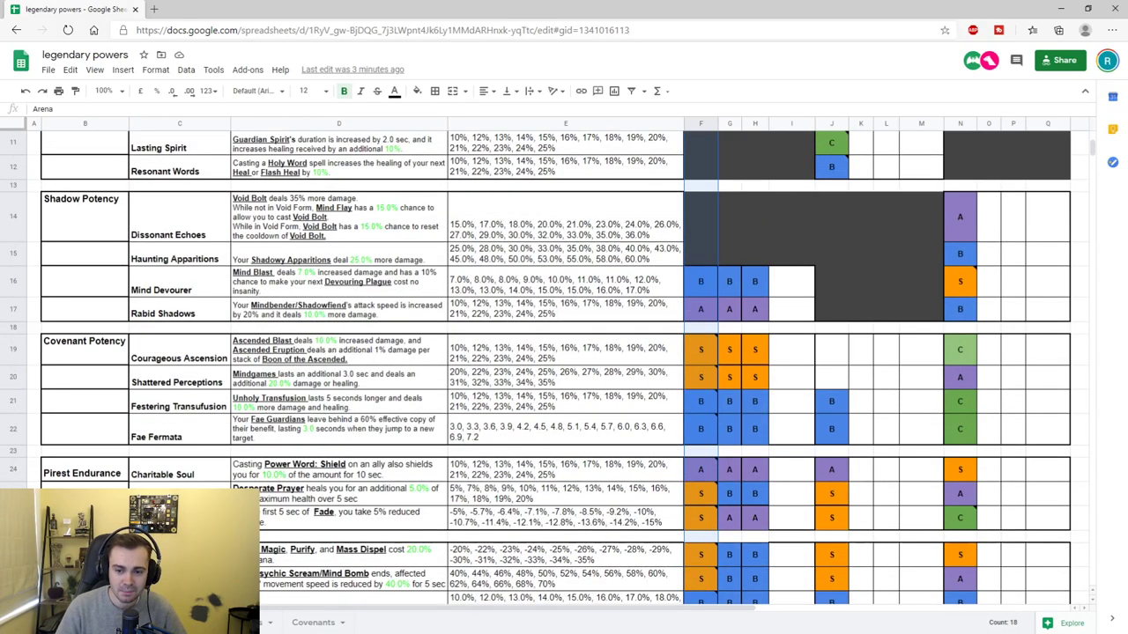
scroll(564, 368, up, 1)
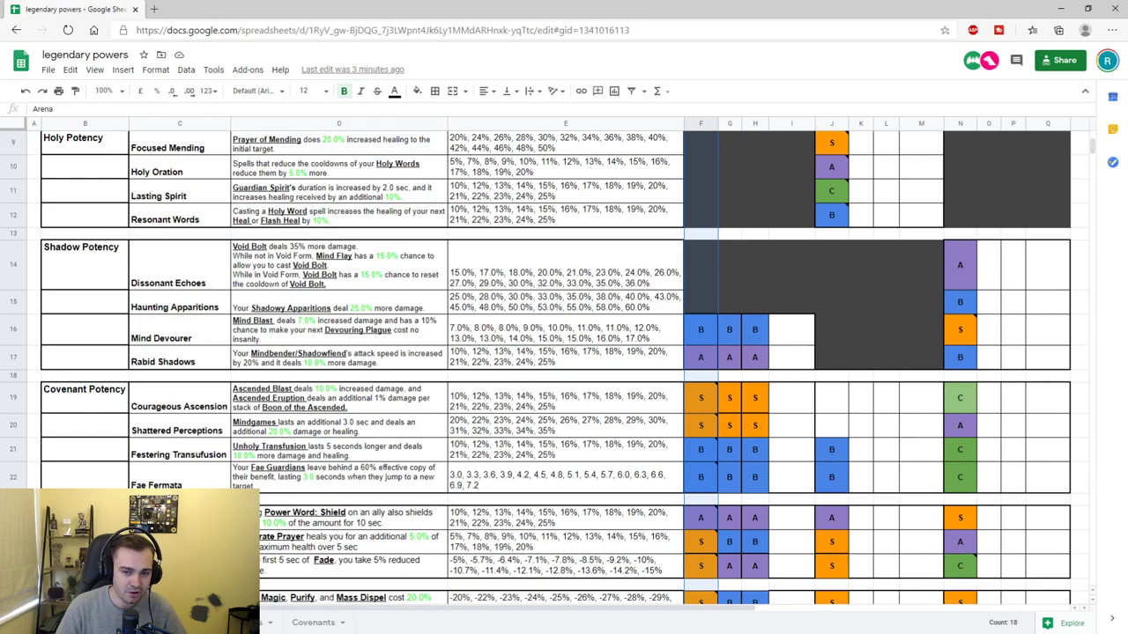
scroll(564, 369, down, 1)
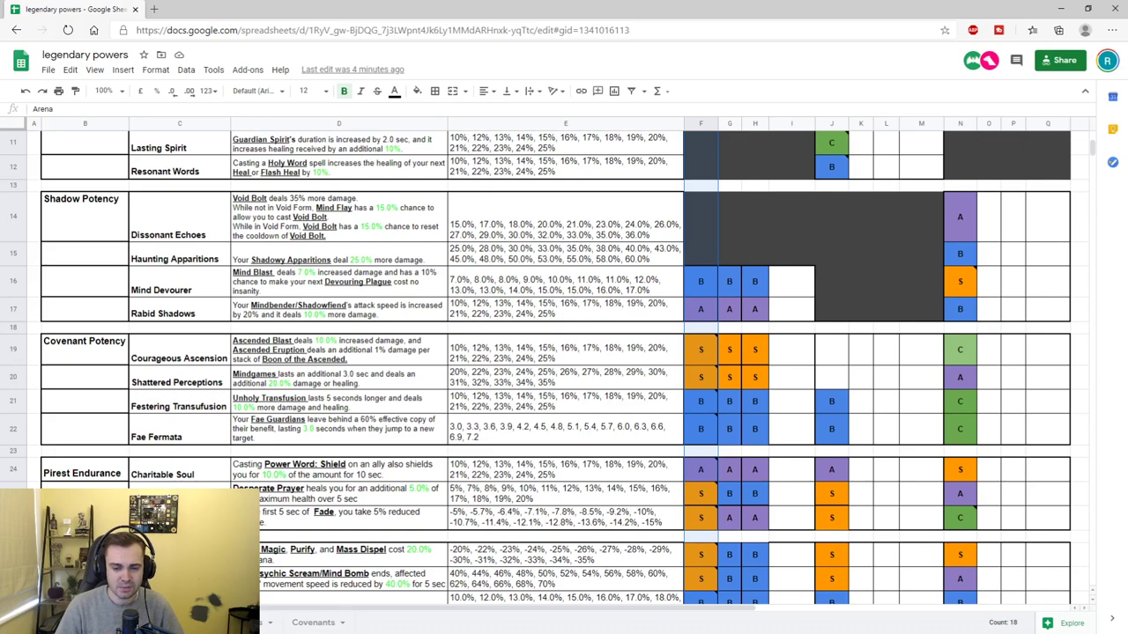
scroll(564, 367, down, 1)
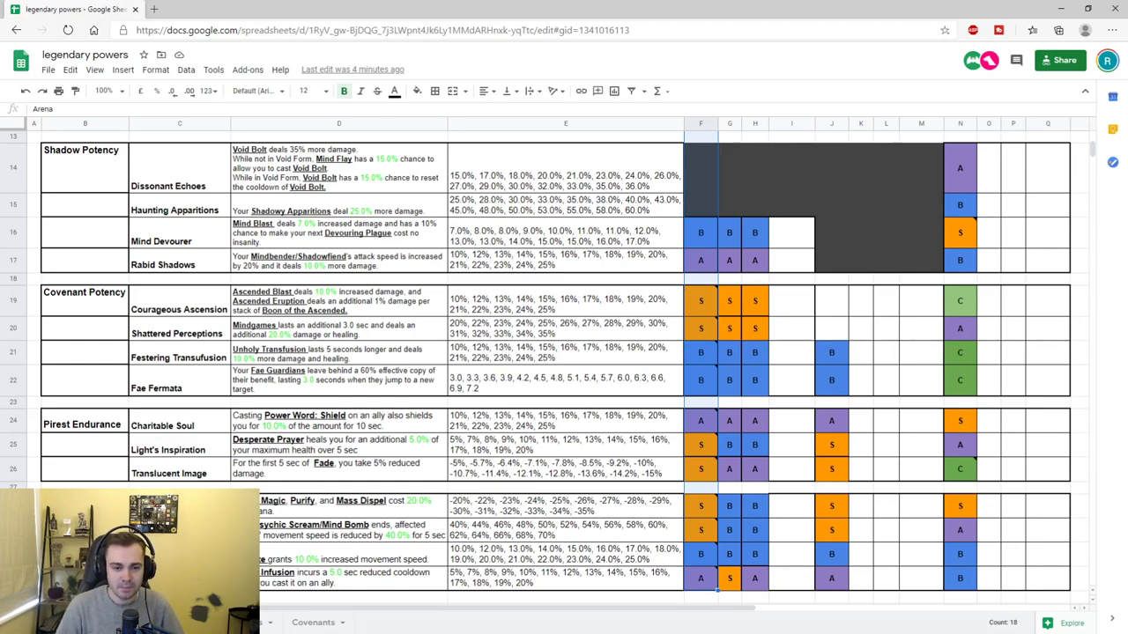
Examine the Disc Arena tiers of the four Covenant Potency entries, reading the notes on Shattered Perceptions and Festering Transfusion
click(701, 301)
mouse_move(701, 329)
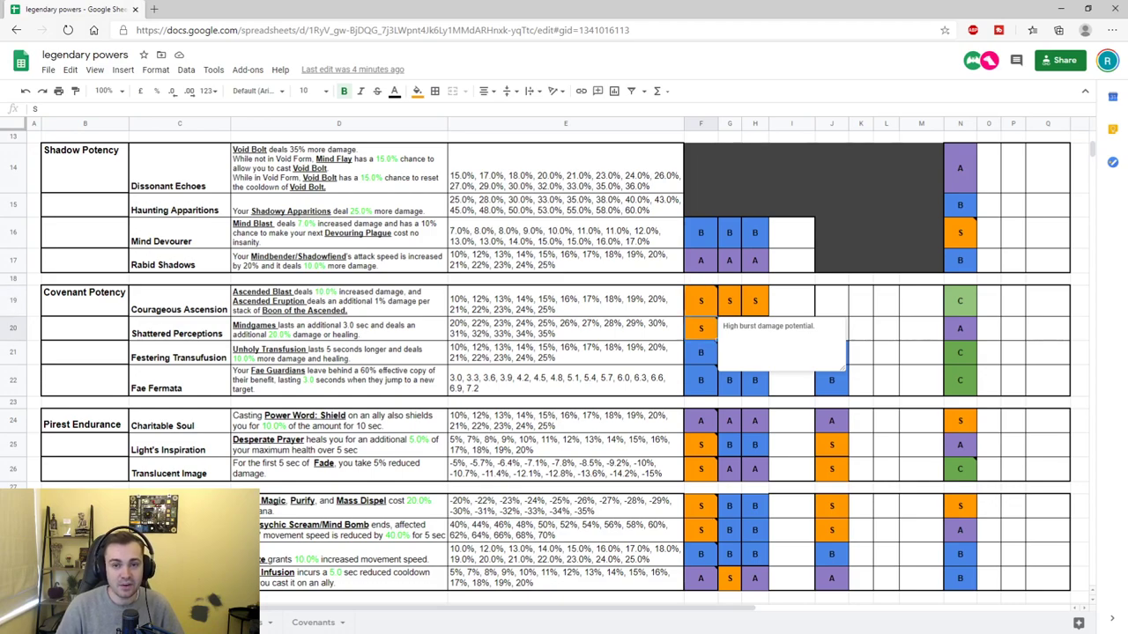
mouse_move(702, 302)
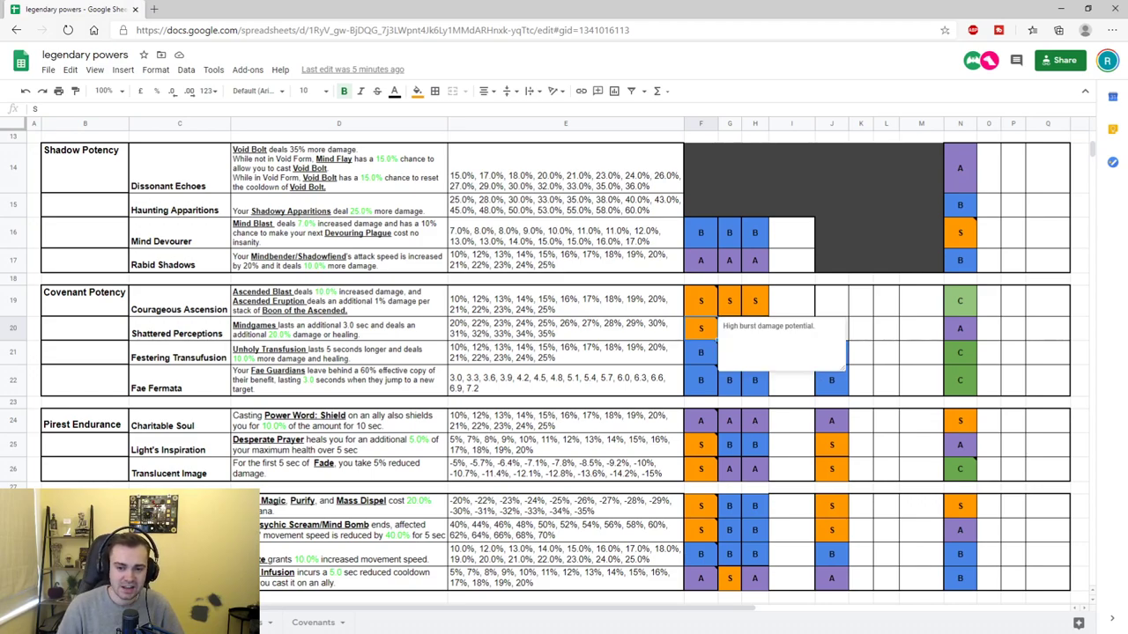
click(701, 353)
click(701, 381)
click(701, 352)
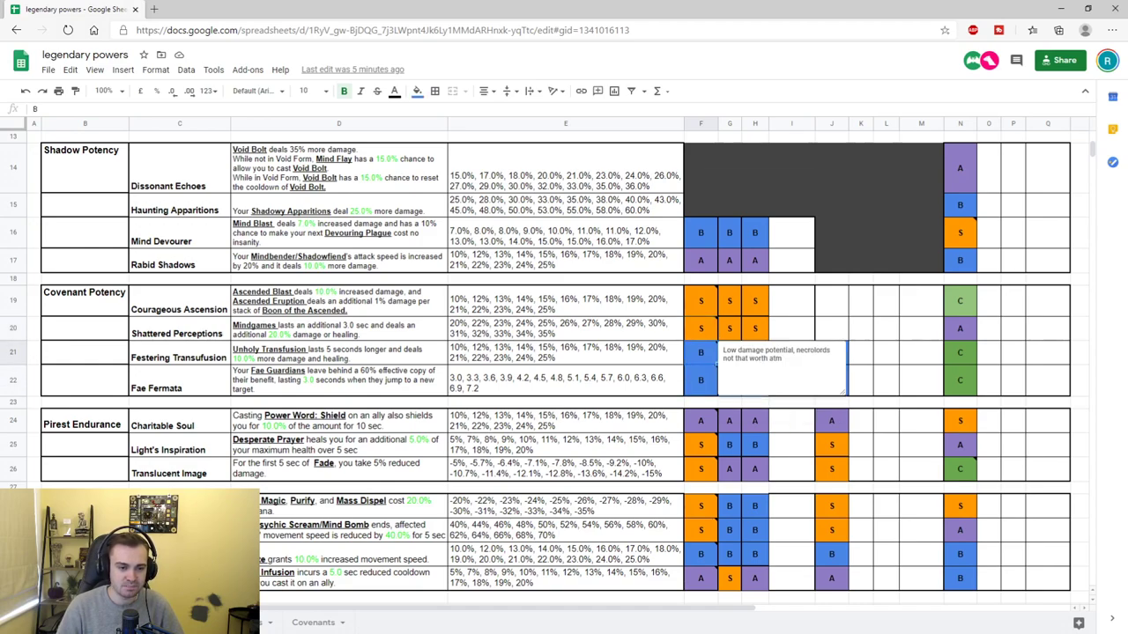
key(Left)
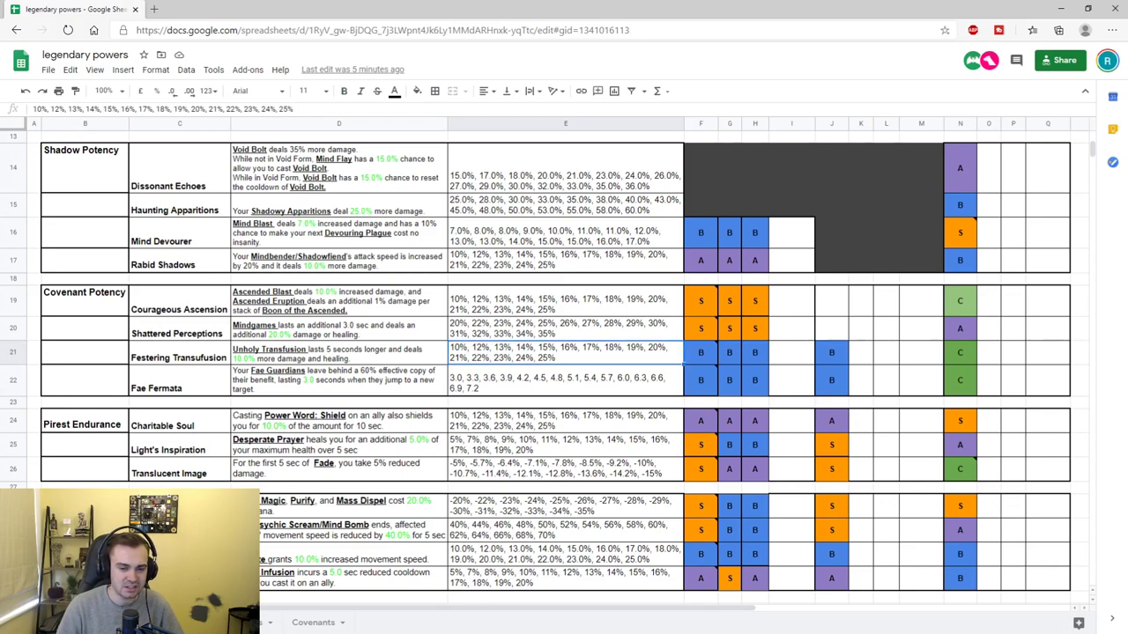
Examine the Disc Arena tiers of the Priest Endurance and Priest Finesse entries, from Charitable Soul to Power unto Others
scroll(564, 361, down, 1)
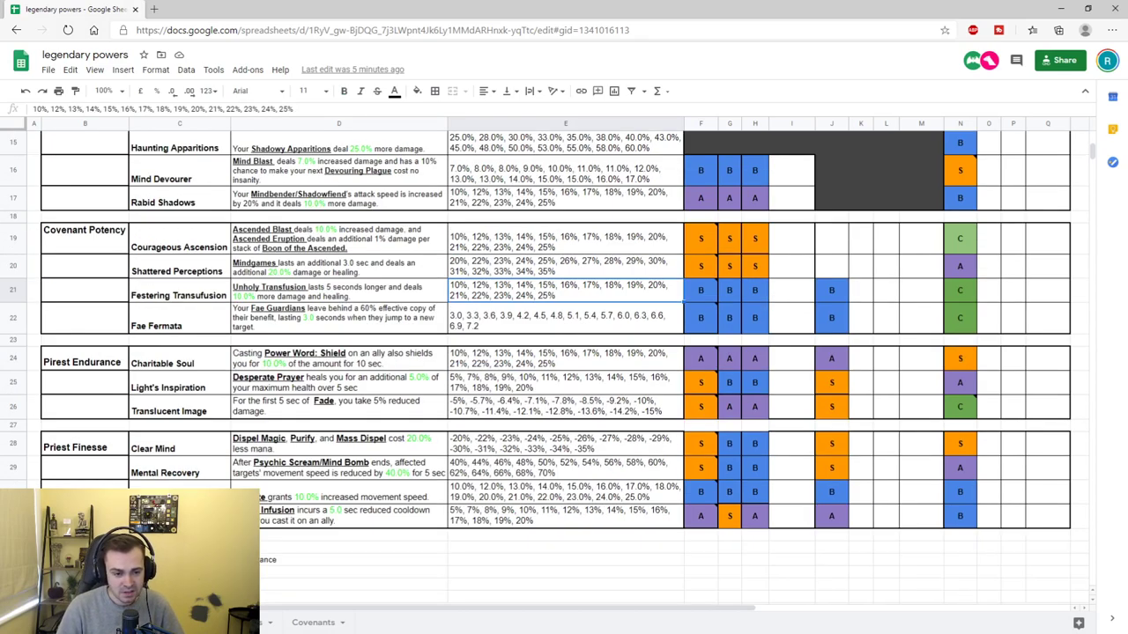
mouse_move(701, 359)
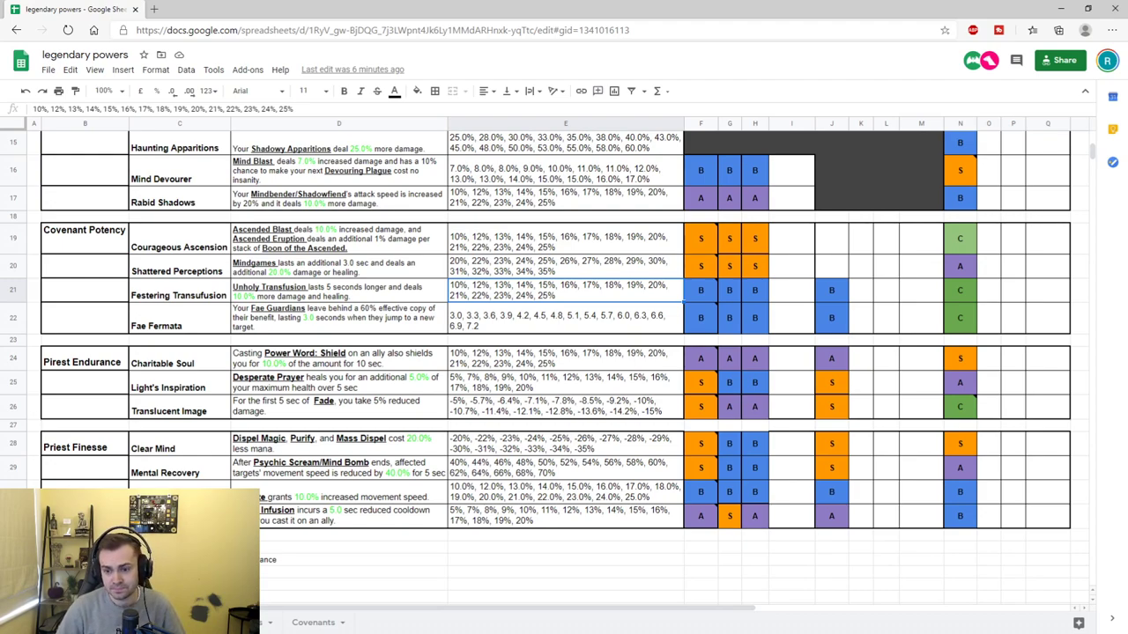
mouse_move(701, 383)
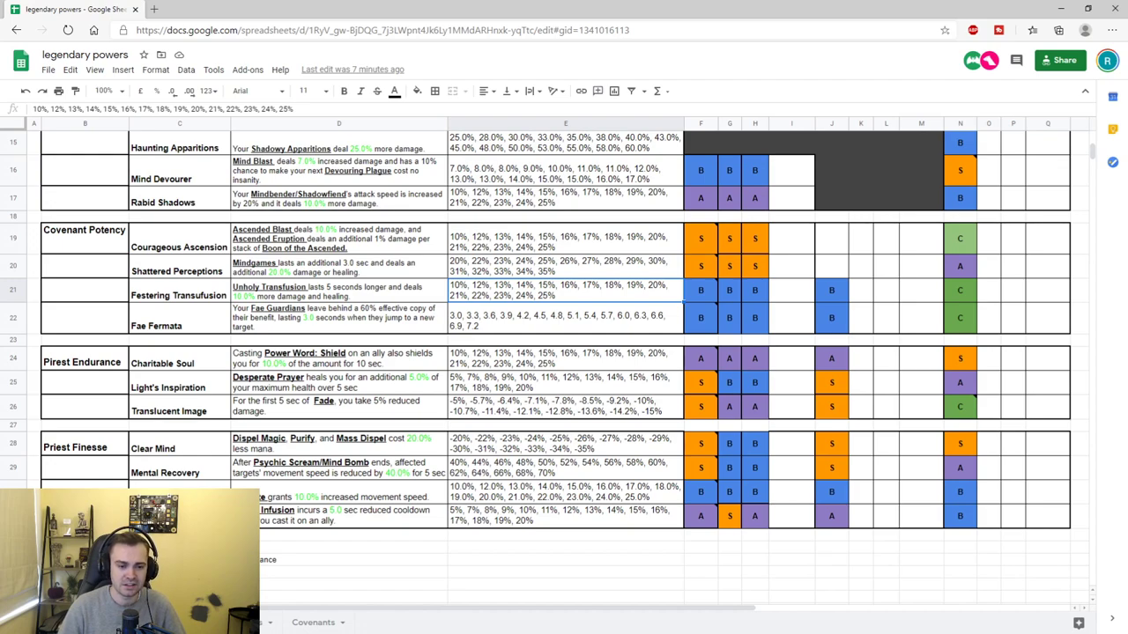
scroll(617, 396, down, 1)
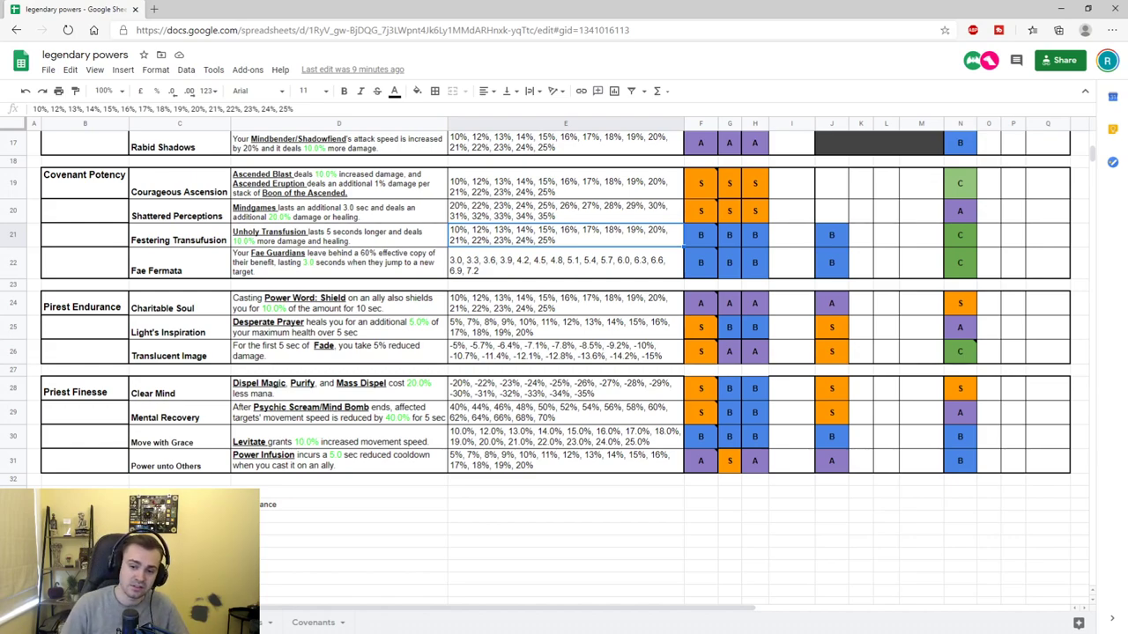
mouse_move(702, 461)
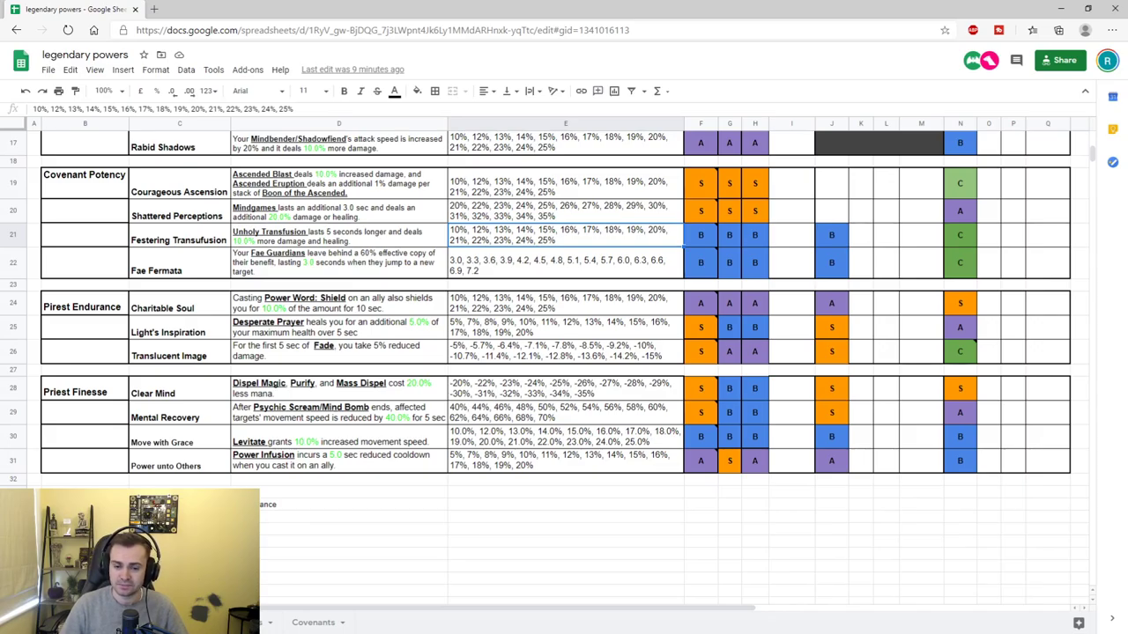
Switch to the sheet with the soulbind ratings and look it over from Korayn back up to Pelagos
click(253, 623)
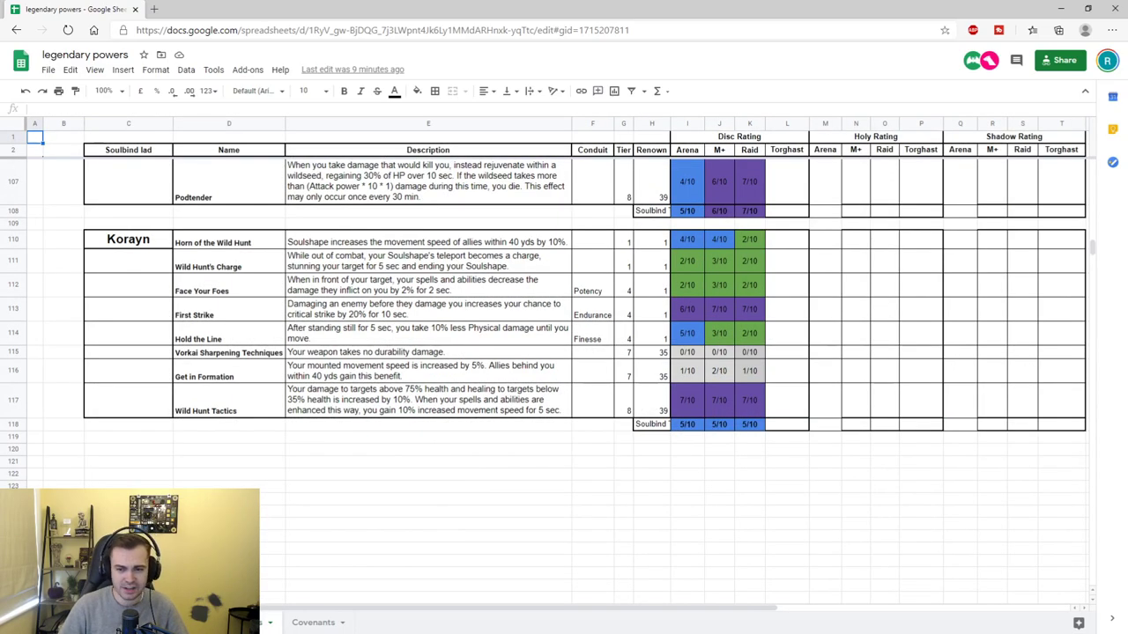
scroll(564, 379, up, 3)
scroll(34, 123, up, 20)
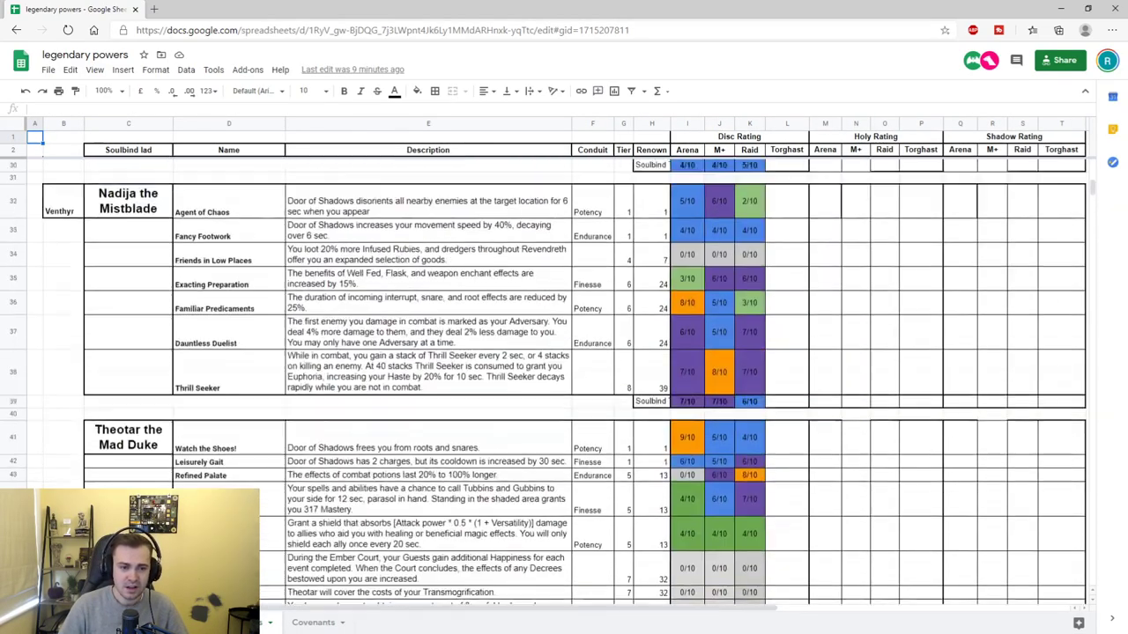
scroll(34, 124, up, 3)
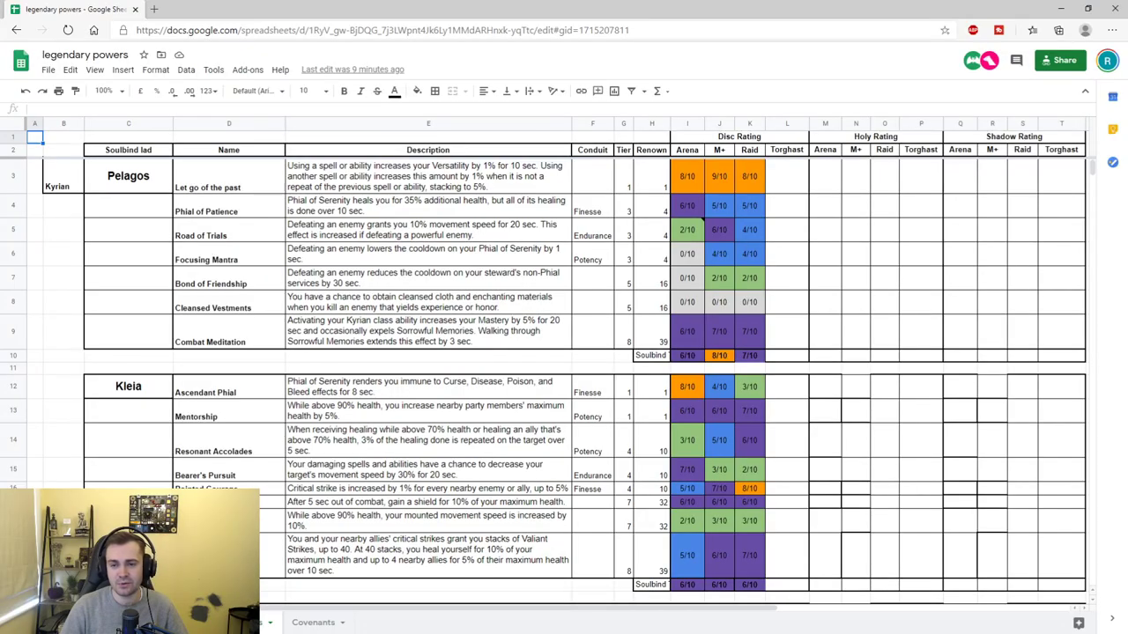
scroll(34, 123, down, 10)
scroll(33, 123, down, 5)
scroll(34, 123, up, 15)
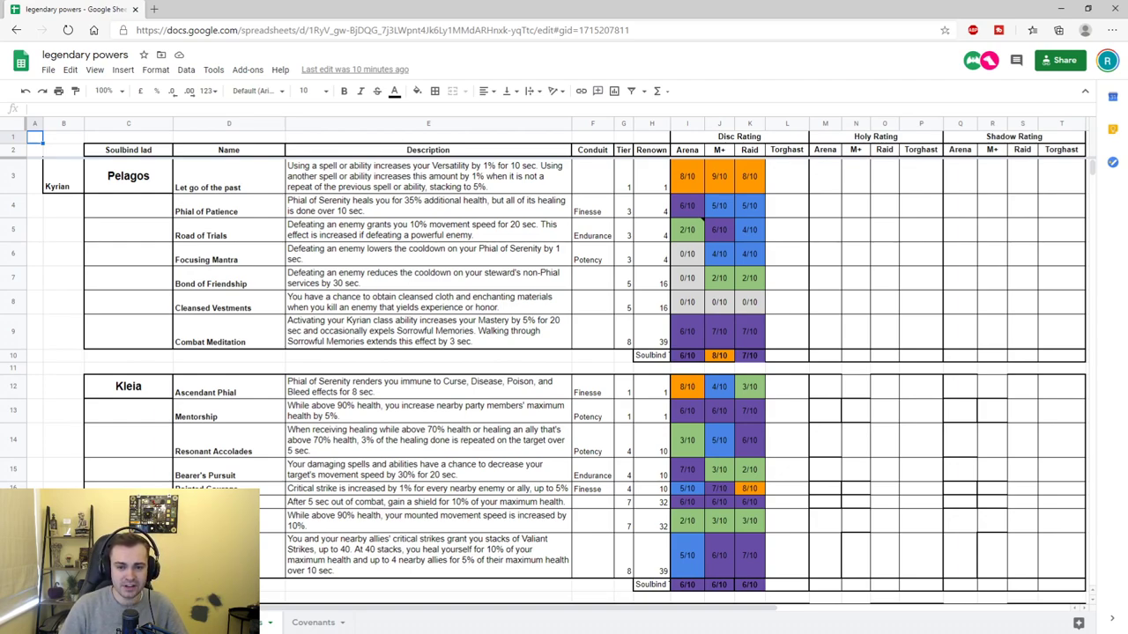
Examine the Disc Arena ratings of Pelagos and Kleia, including Let go of the past, Ascendant Phial and both soulbind totals
click(696, 356)
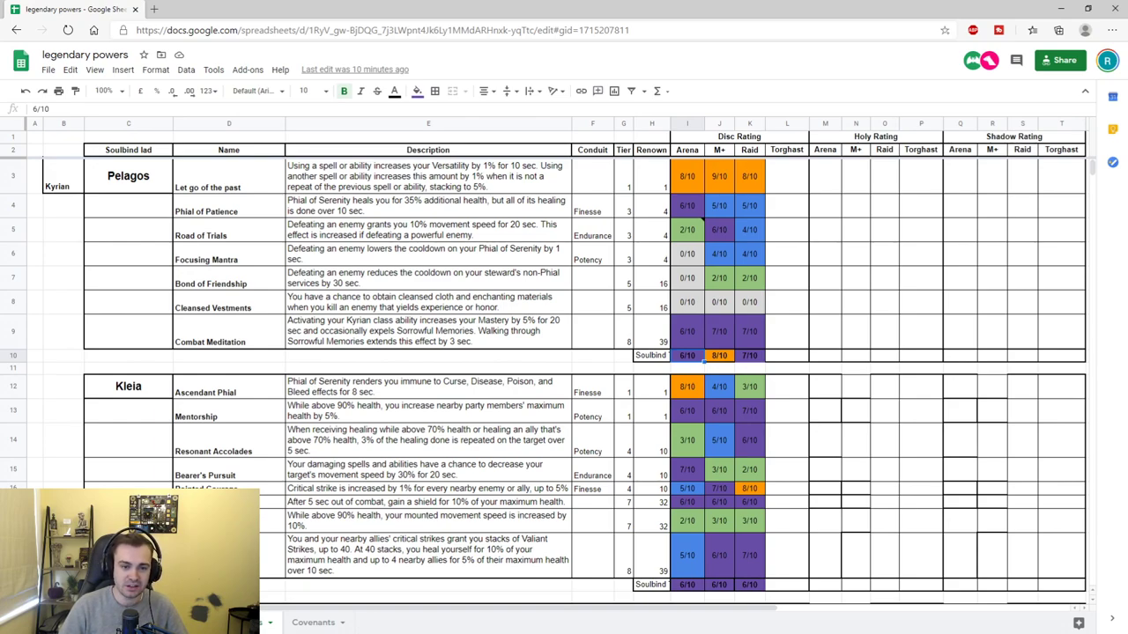
click(702, 185)
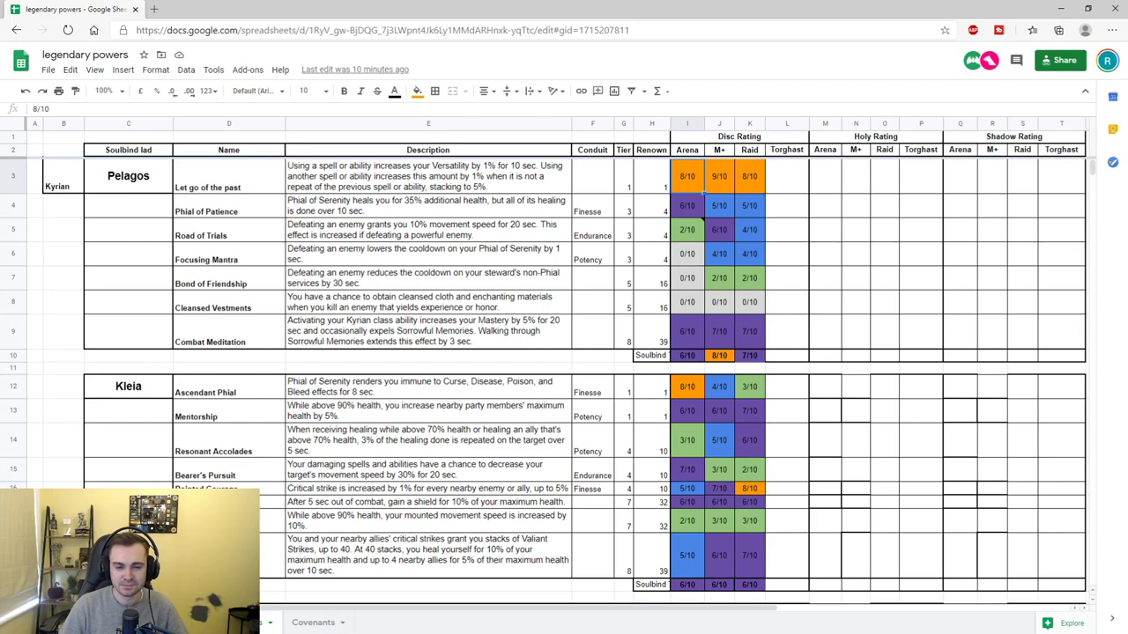
scroll(564, 383, down, 3)
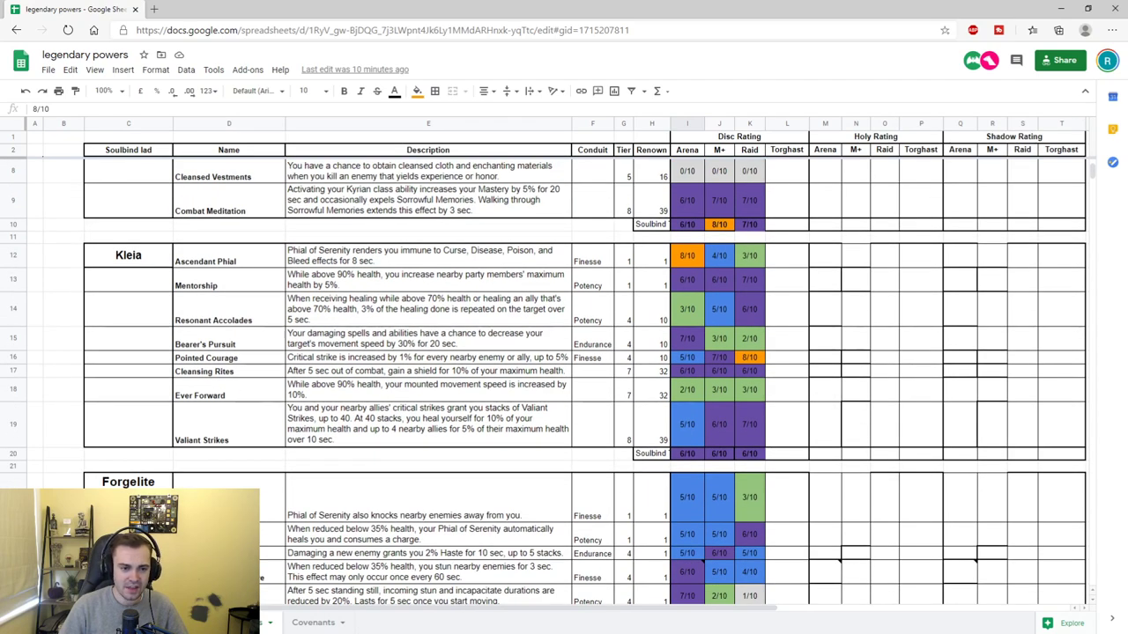
click(688, 255)
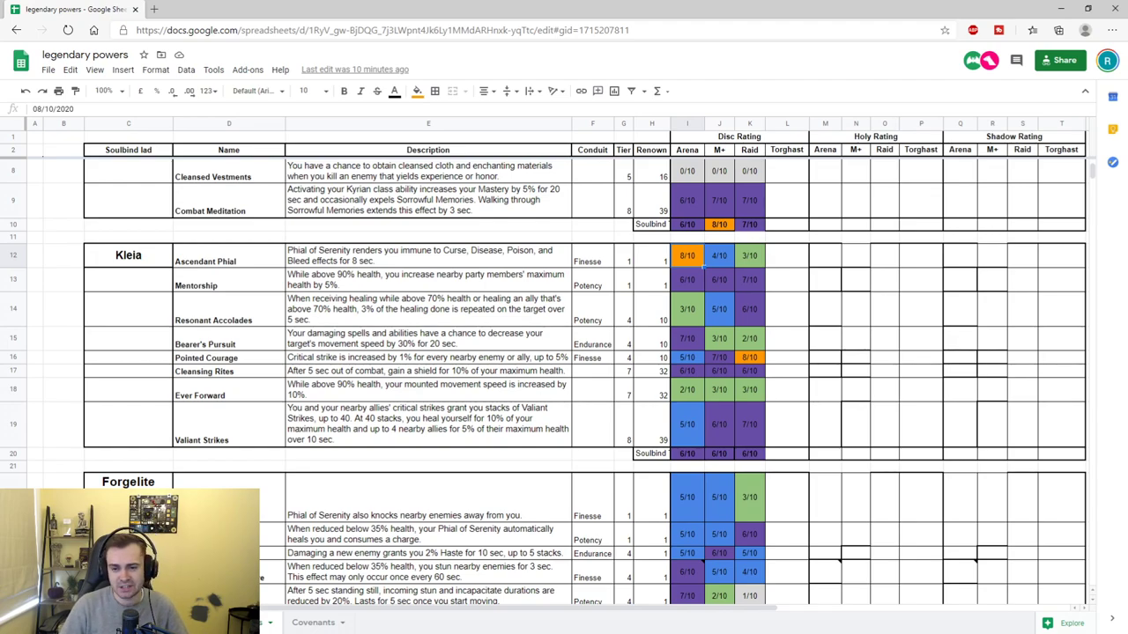
scroll(563, 379, down, 1)
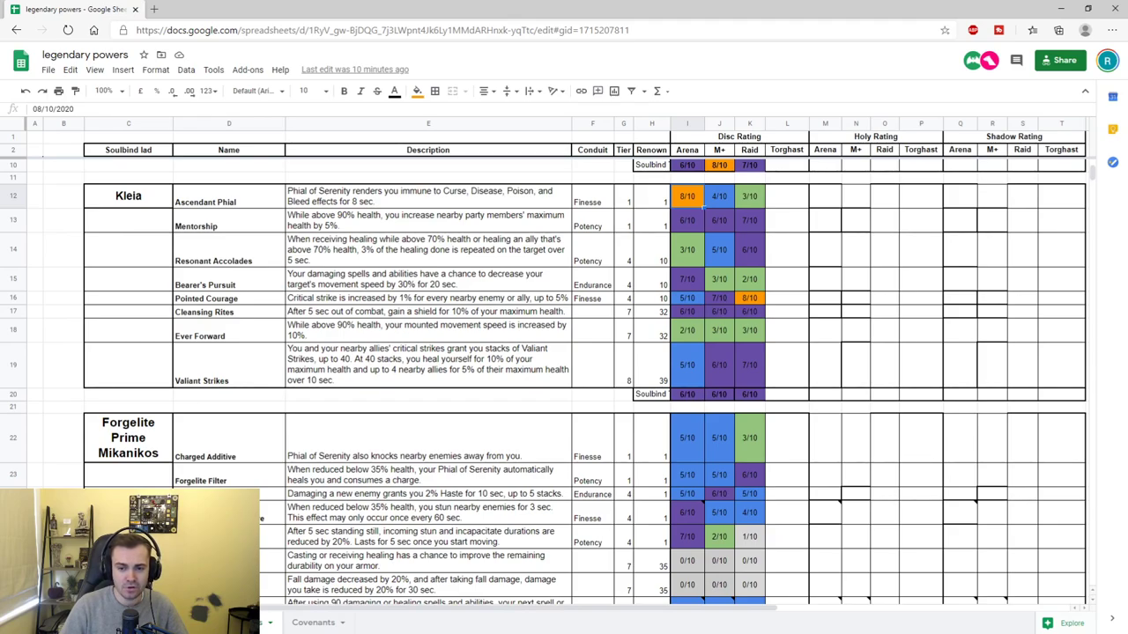
scroll(703, 202, down, 2)
click(702, 286)
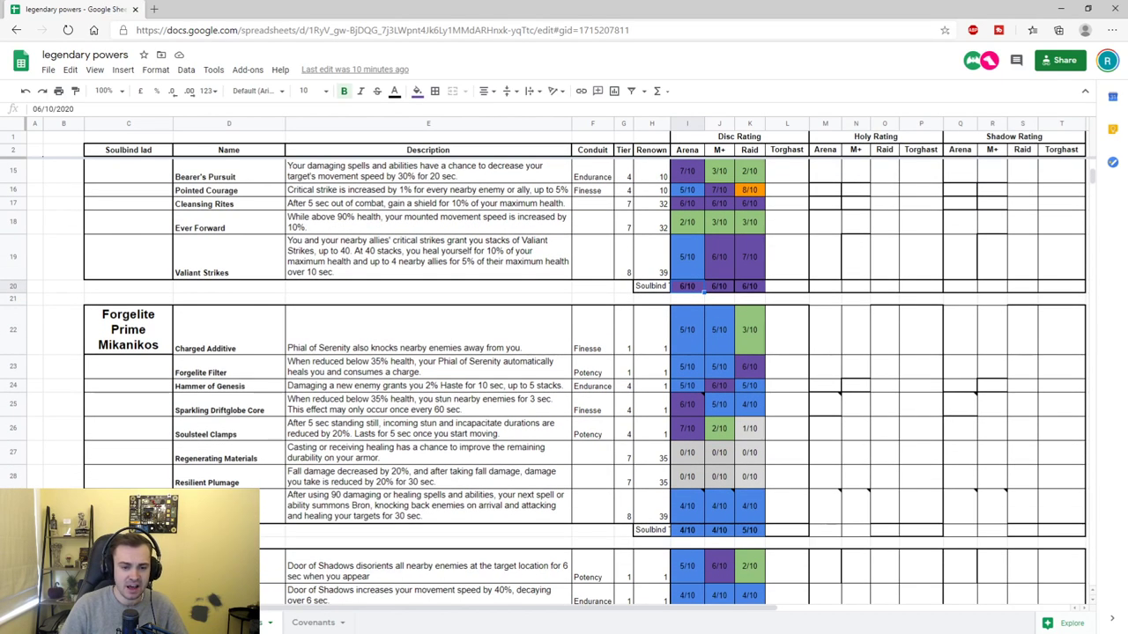
Examine Forgelite Prime Mikanikos's Disc Arena soulbind total and the ratings of Sparkling Driftglobe Core and Soulsteel Clamps
click(692, 531)
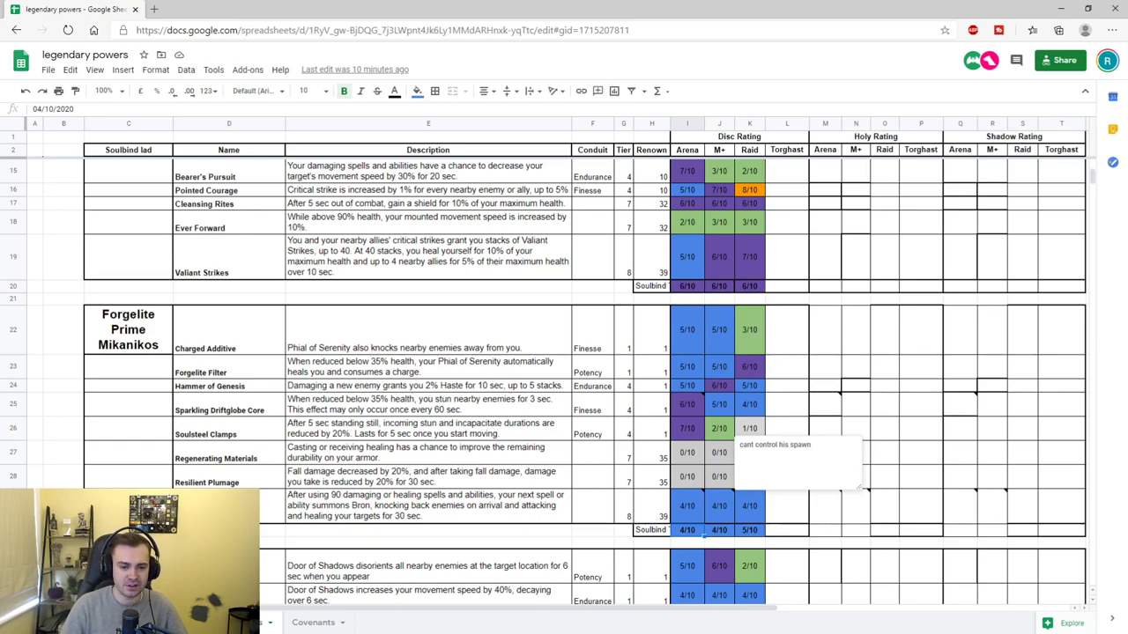
click(687, 406)
click(687, 429)
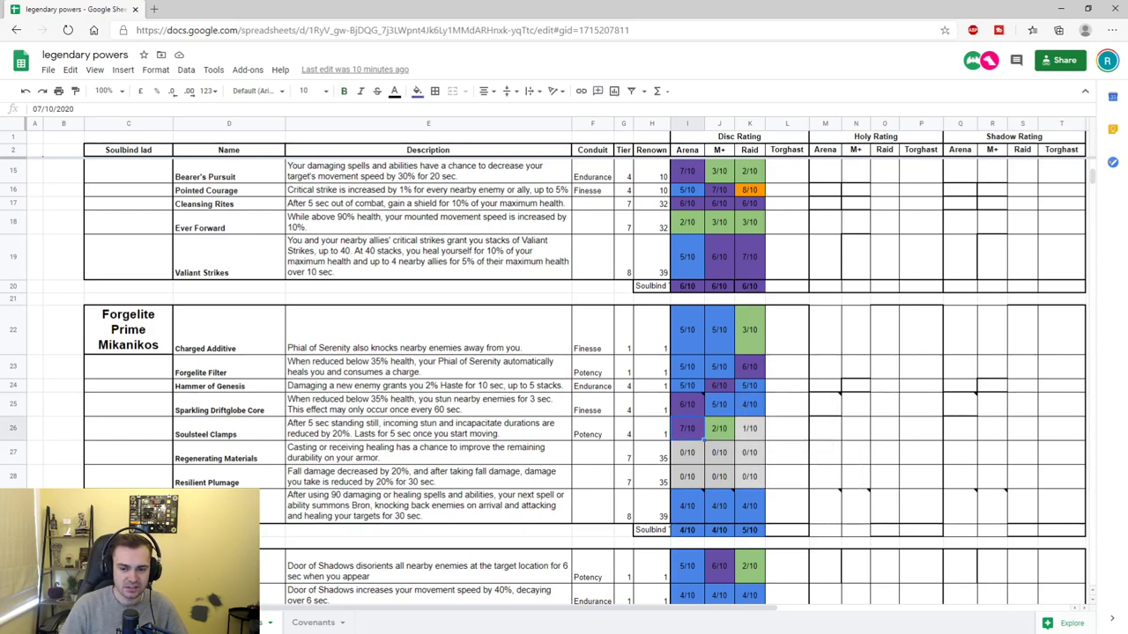
Compare the Disc Arena ratings and soulbind totals of the Venthyr soulbinds Nadija the Mistblade and Theotar the Mad Duke
scroll(687, 428, down, 4)
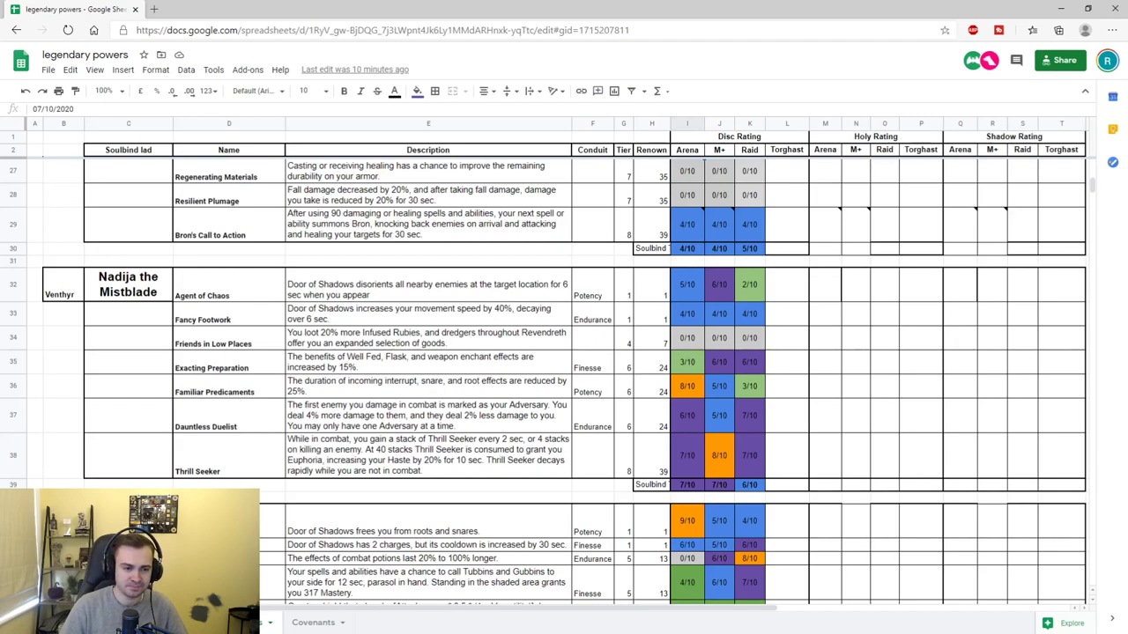
scroll(688, 428, down, 1)
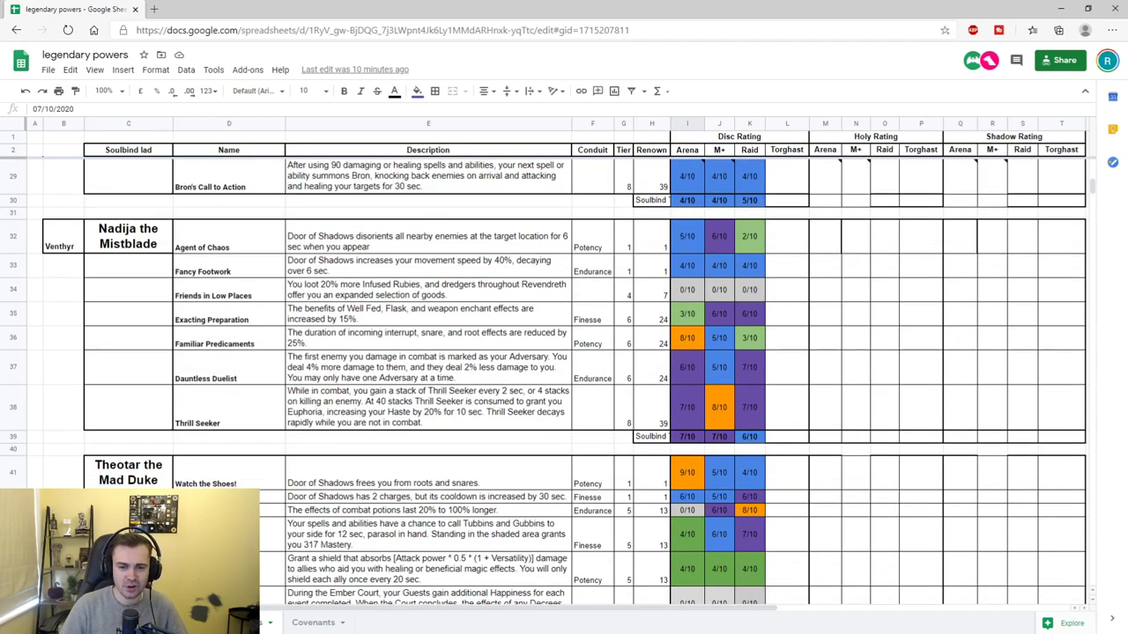
click(687, 436)
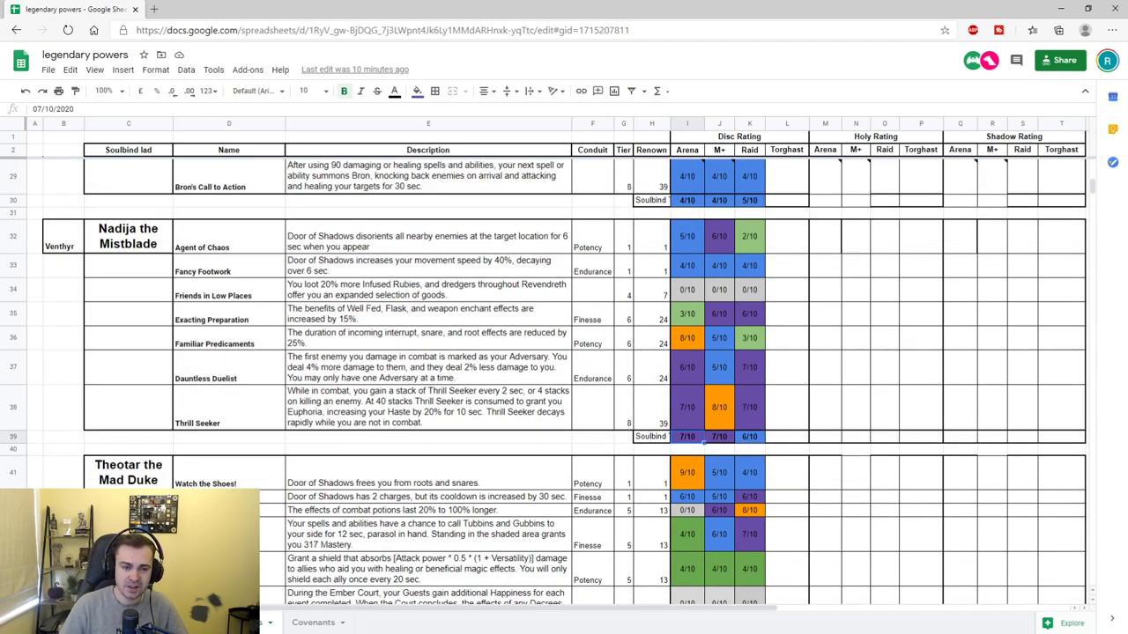
scroll(687, 428, down, 1)
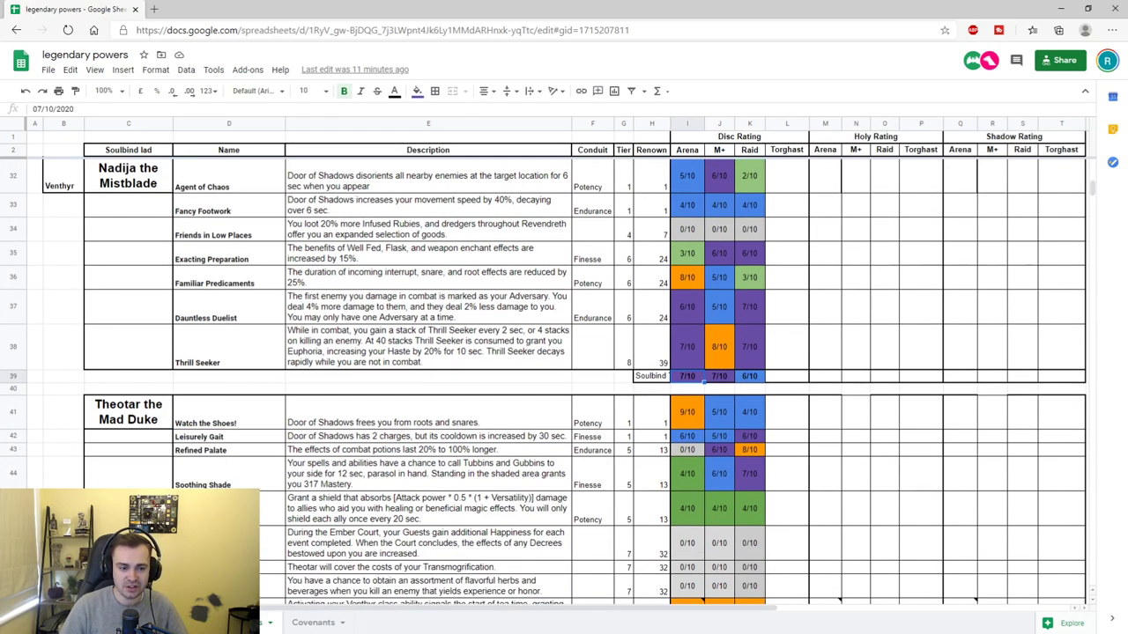
scroll(544, 383, down, 1)
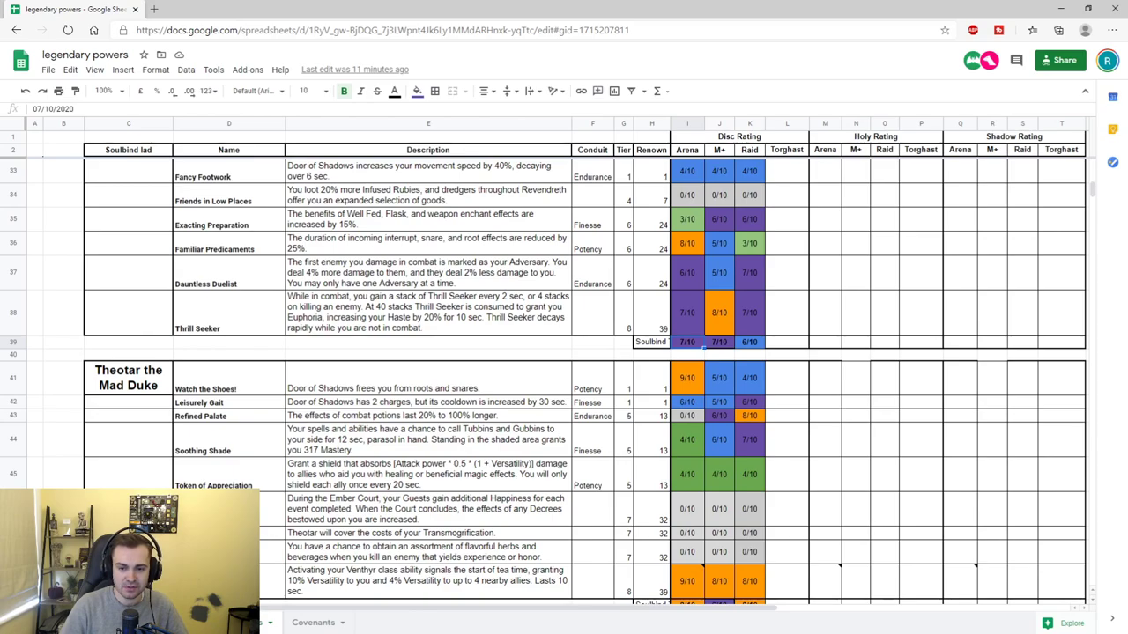
scroll(557, 383, up, 1)
scroll(558, 382, down, 2)
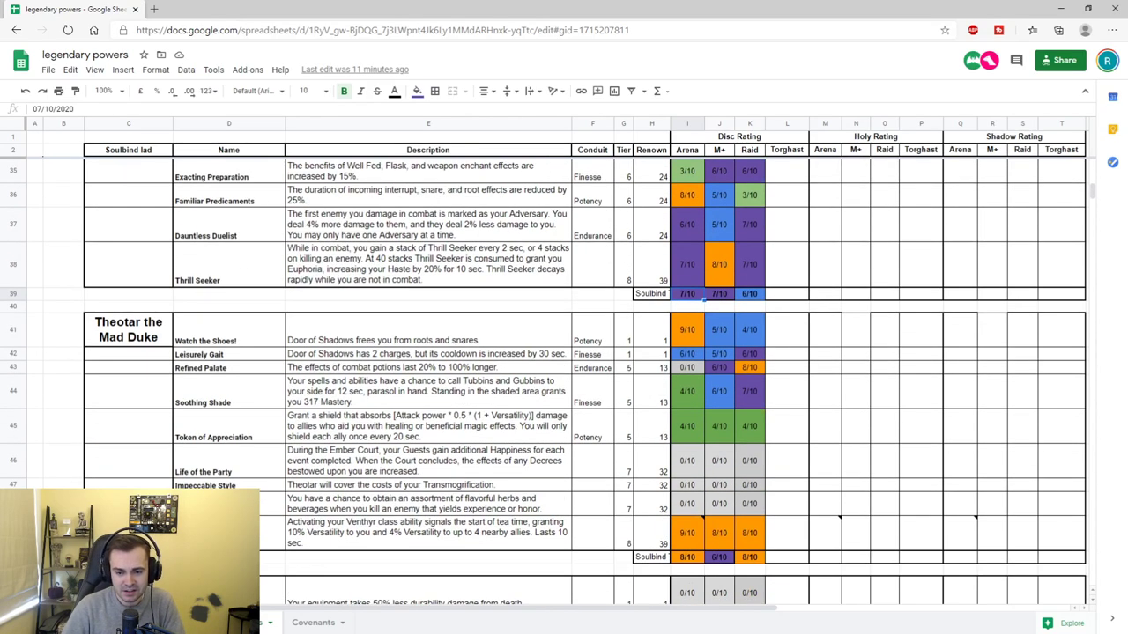
click(701, 559)
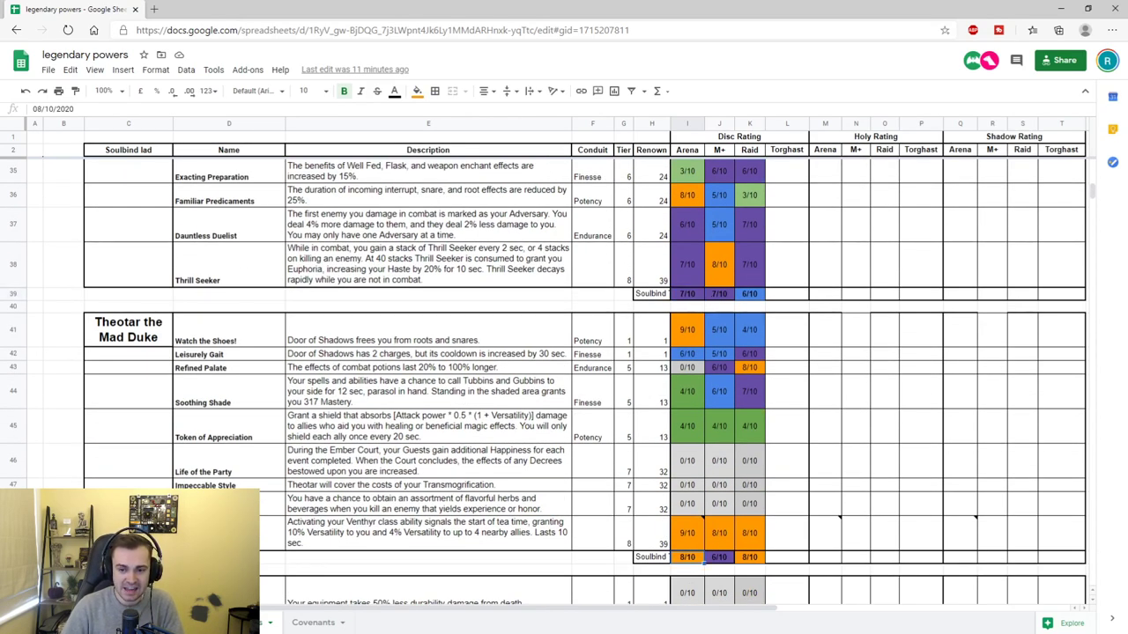
Examine Nadija's Familiar Predicaments entry, selecting its row from the description through the Disc Arena rating
scroll(701, 559, up, 3)
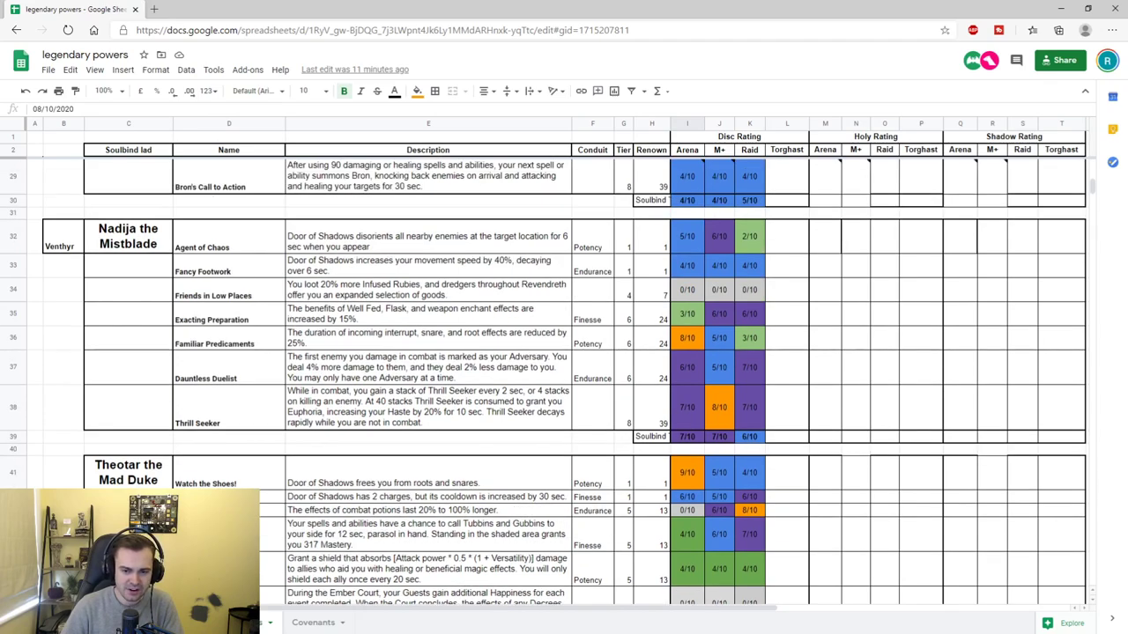
click(687, 338)
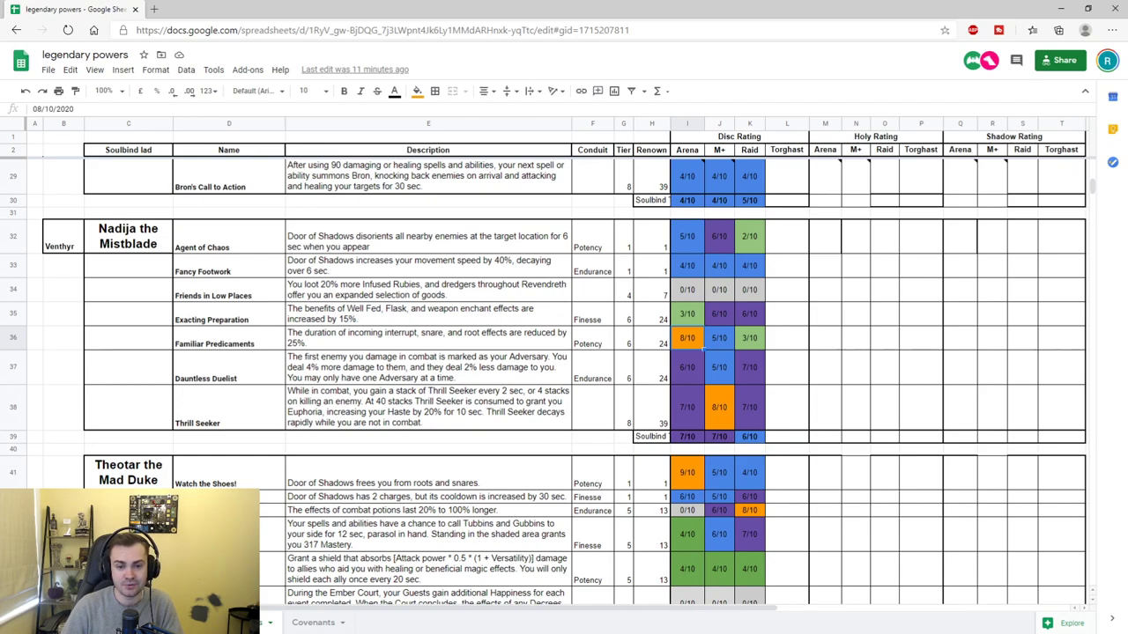
drag(493, 338, 686, 338)
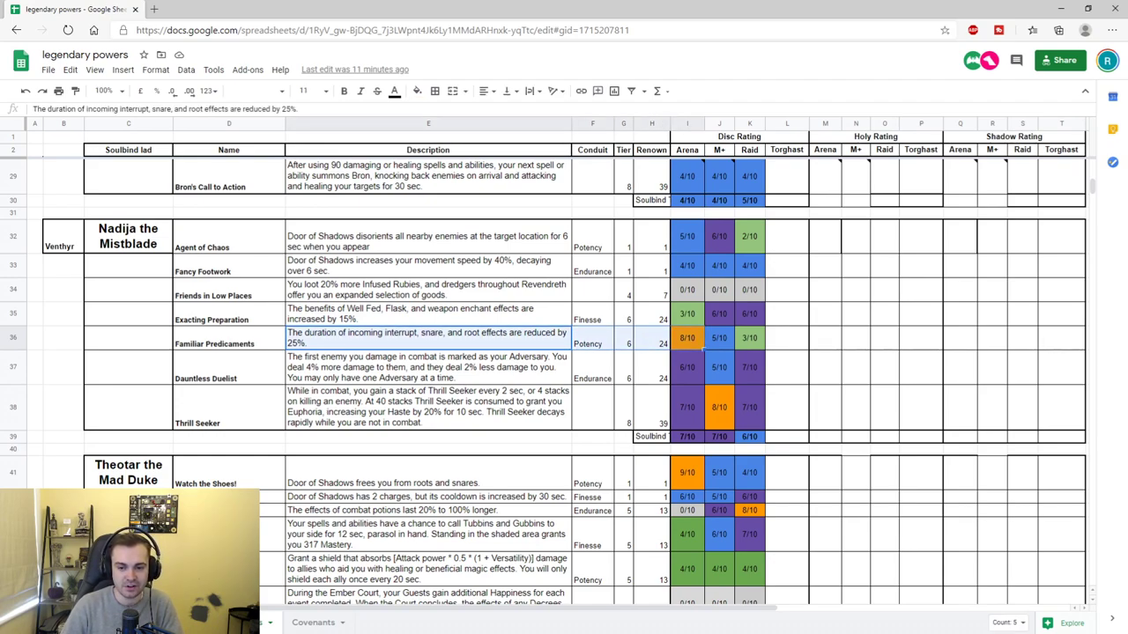
Examine Nadija's Thrill Seeker, Agent of Chaos and Fancy Footwork descriptions, comparing the Disc Arena ratings of the two Door of Shadows traits
drag(493, 408, 652, 407)
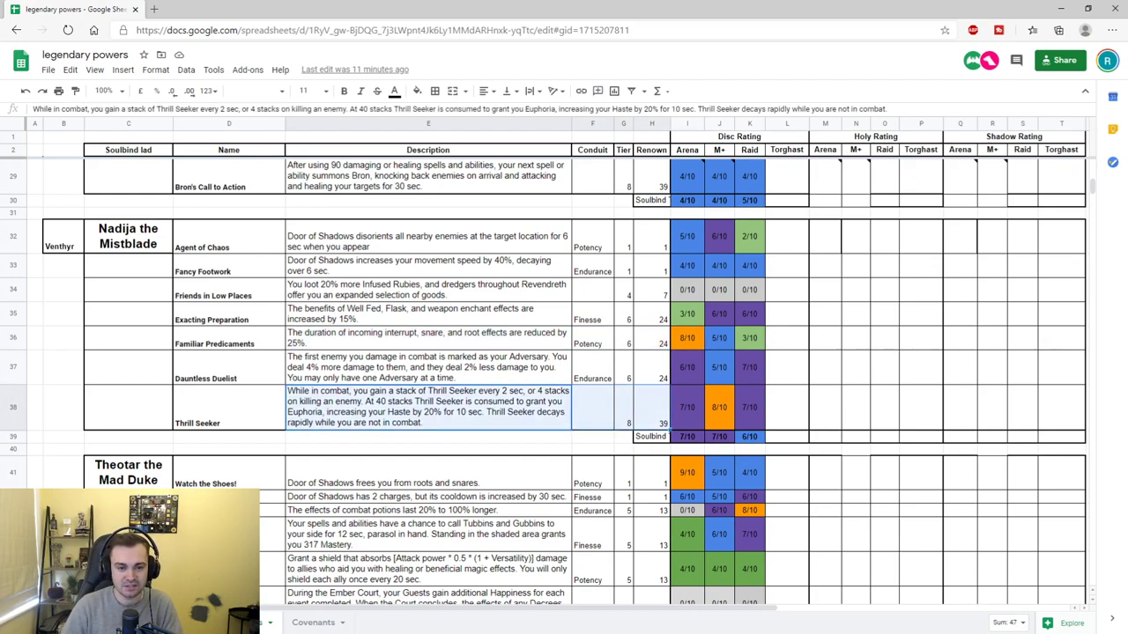
drag(493, 237, 652, 266)
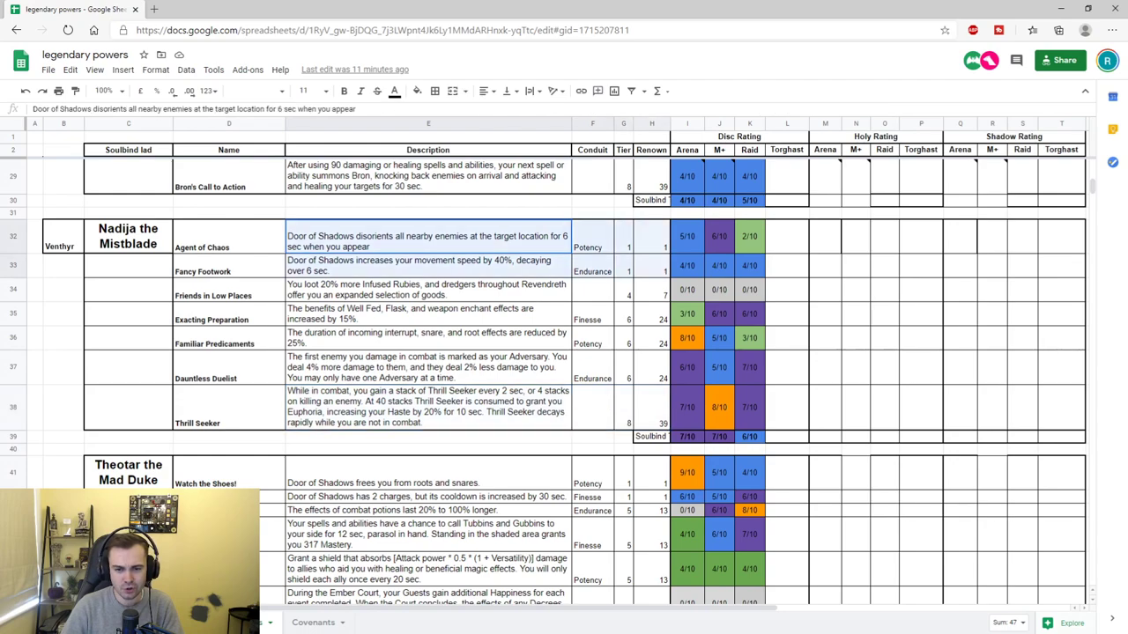
click(493, 237)
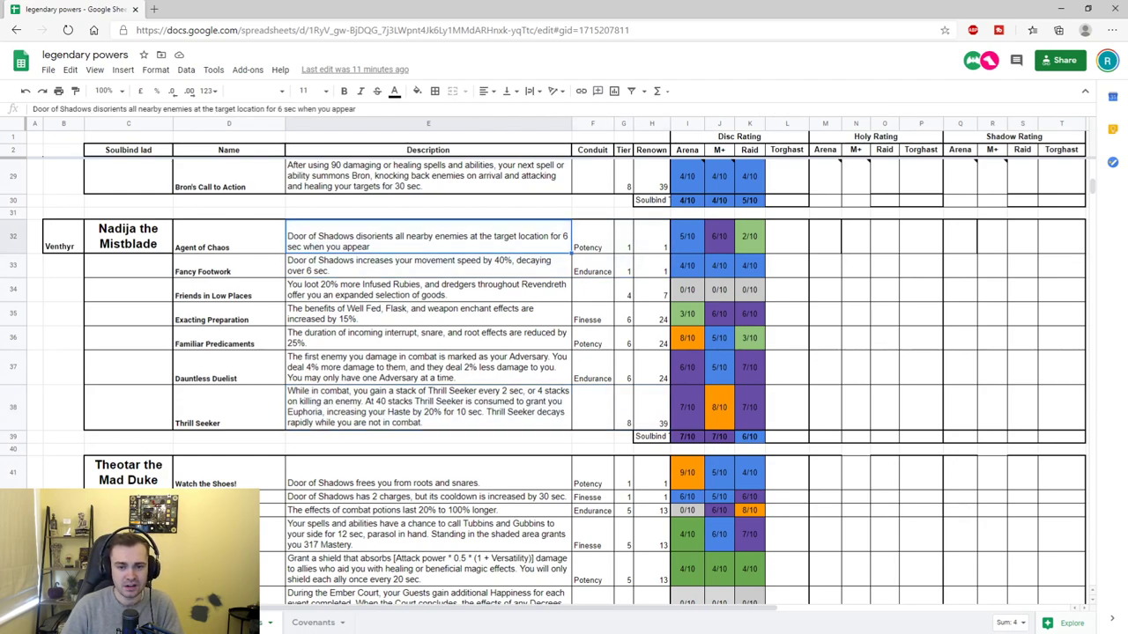
click(440, 266)
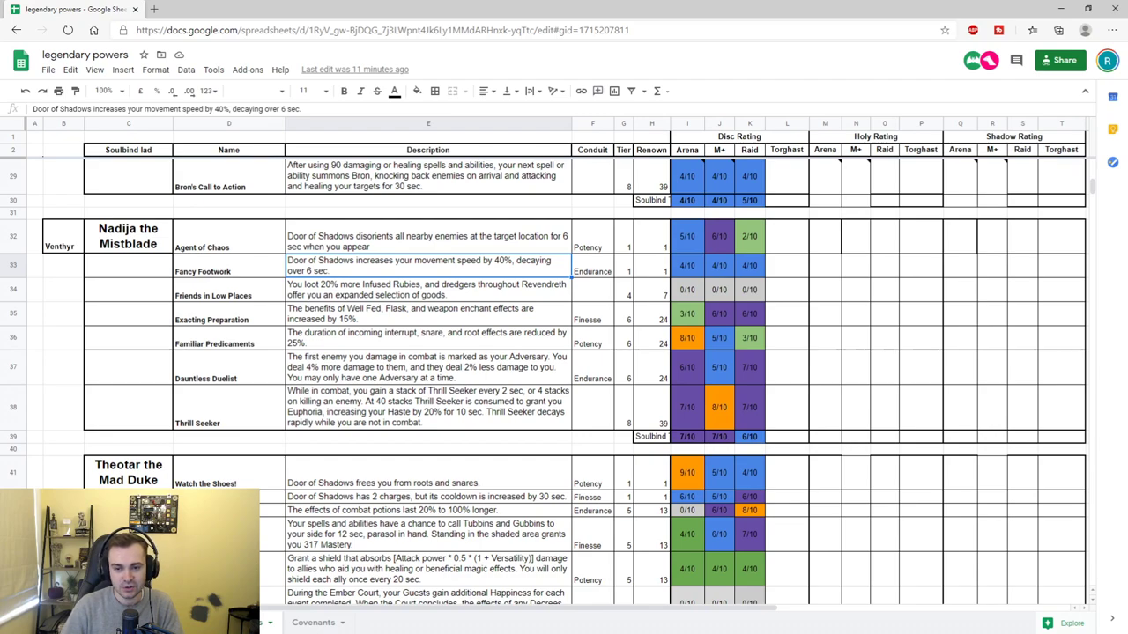
click(687, 237)
click(687, 266)
click(688, 237)
click(687, 266)
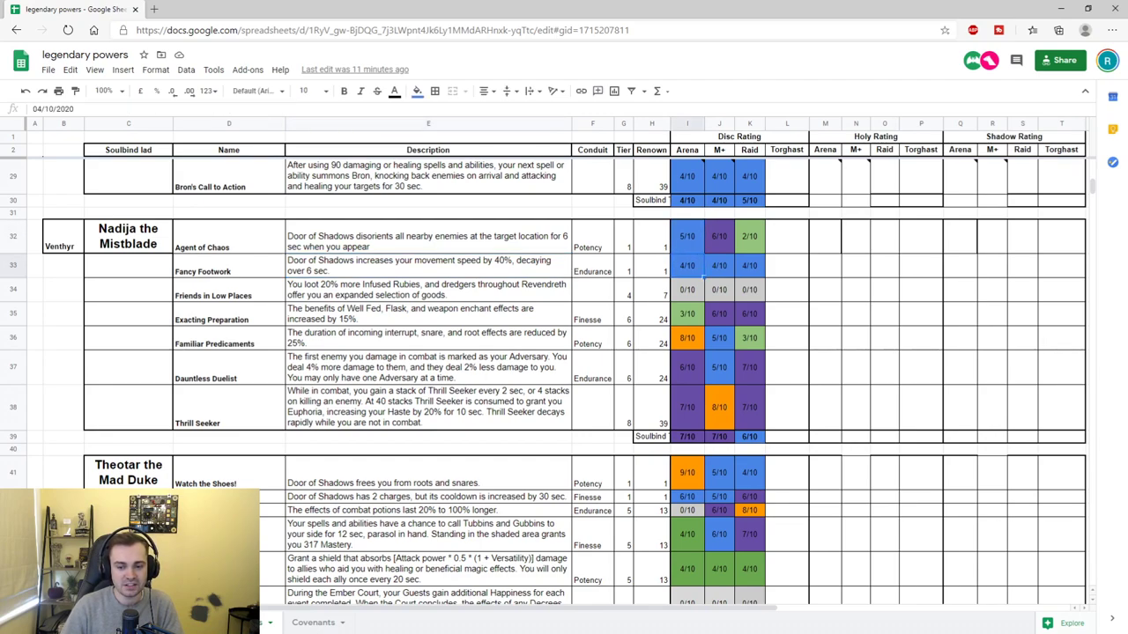
click(428, 474)
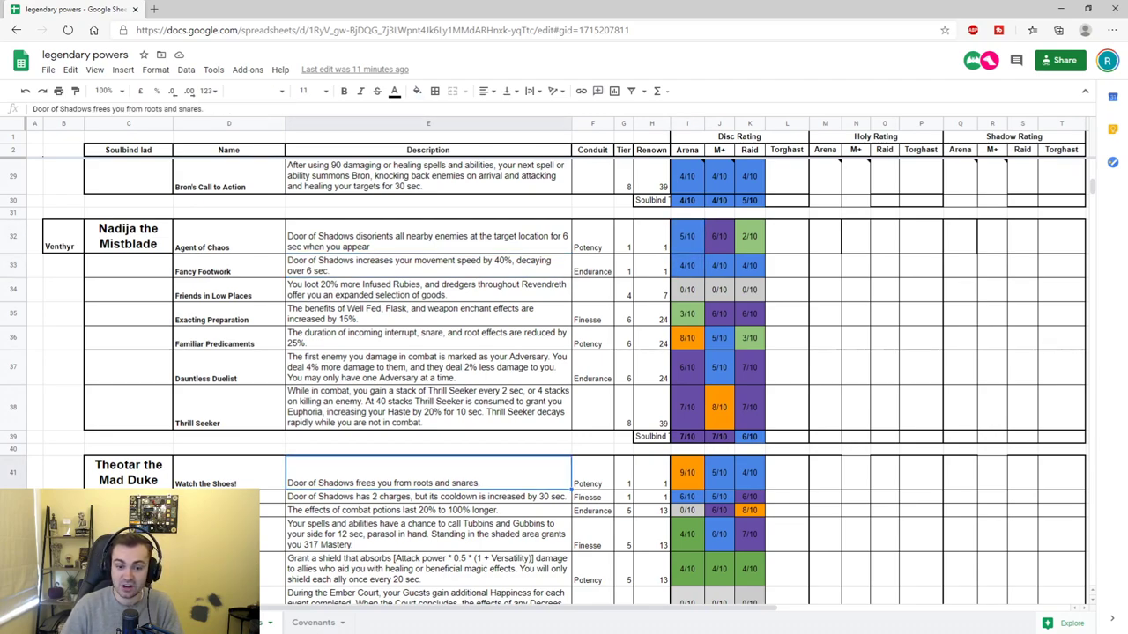
click(688, 473)
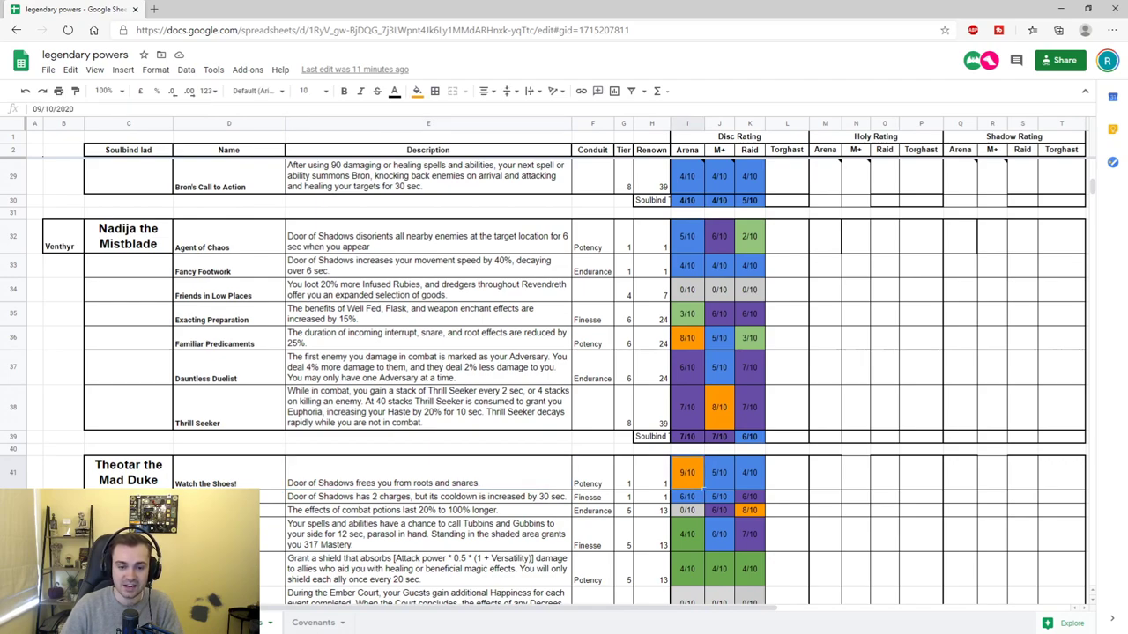
scroll(703, 487, down, 1)
click(428, 439)
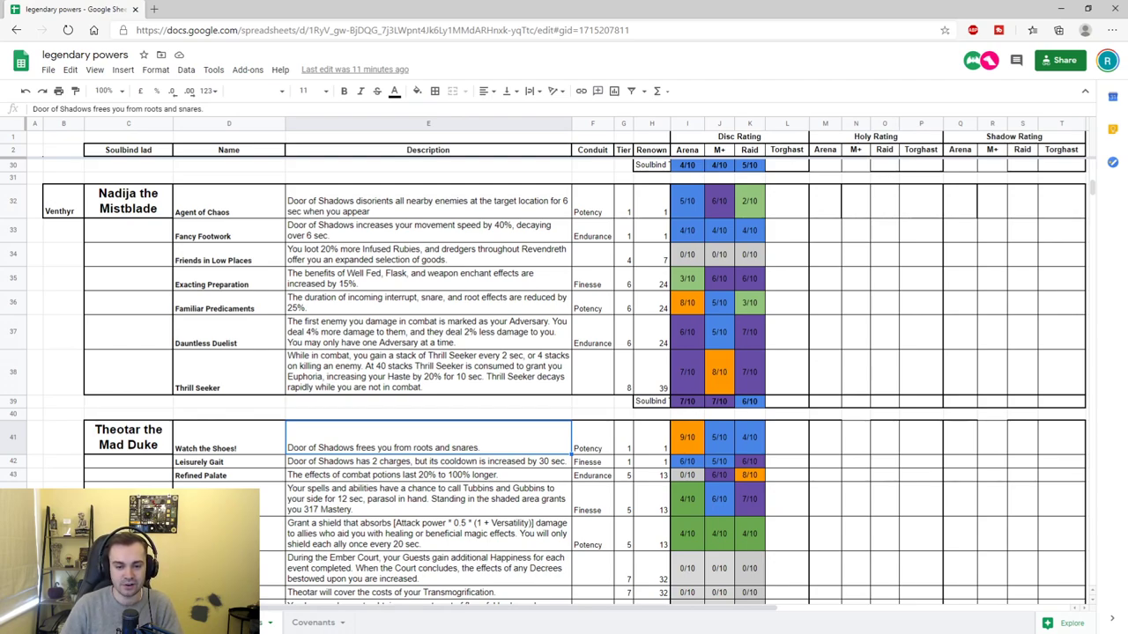
click(687, 438)
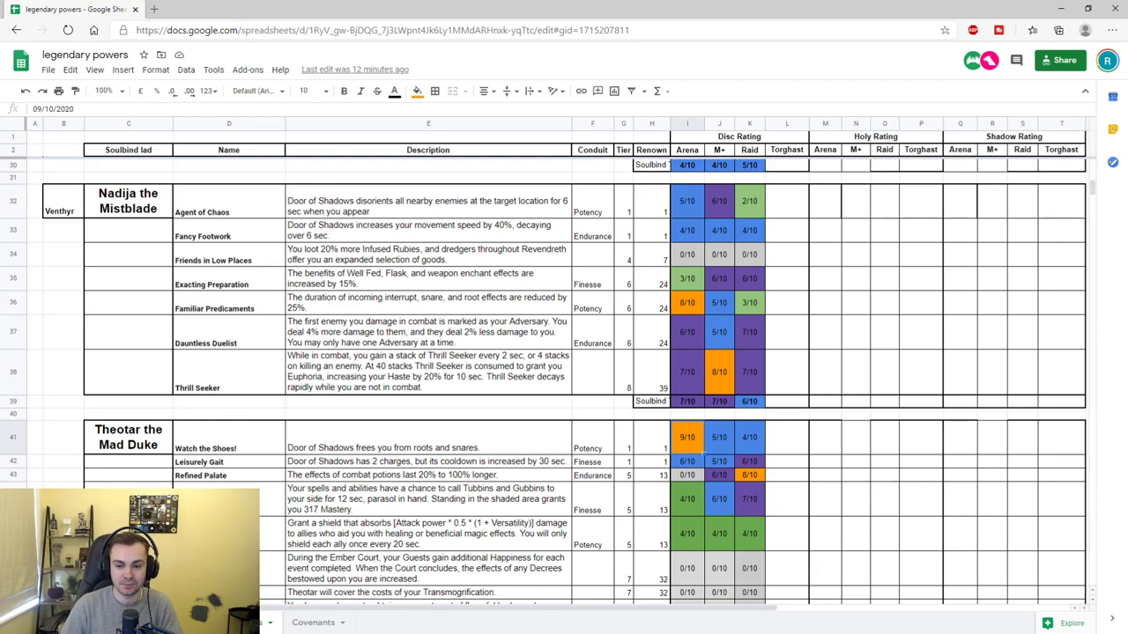
scroll(560, 382, down, 1)
click(687, 437)
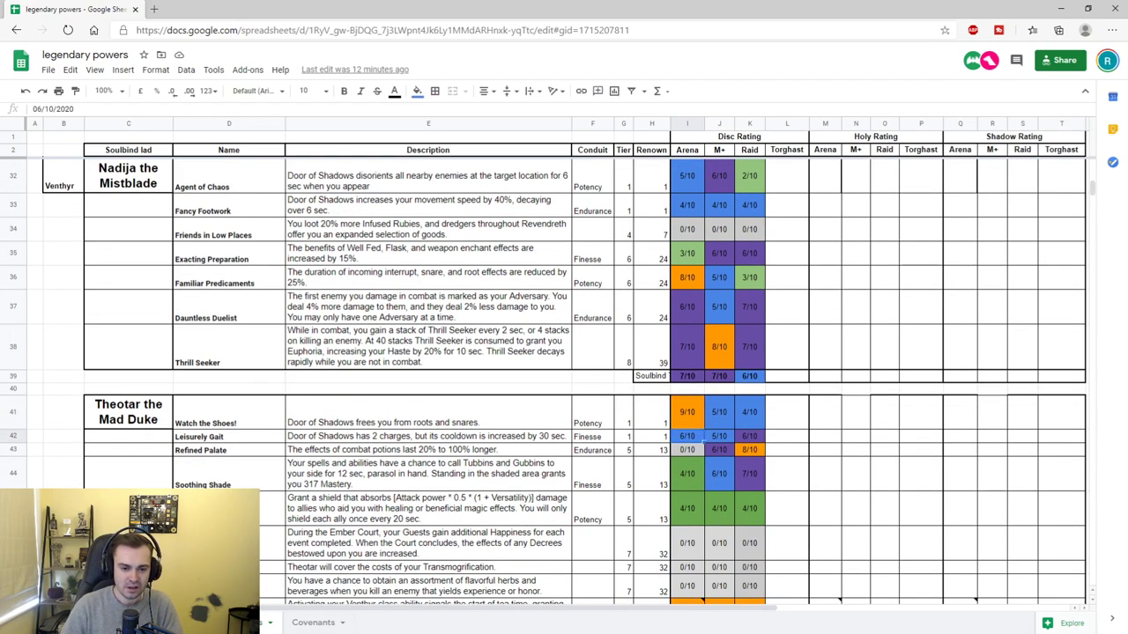
Examine Theotar's Wasteland Propriety description, its Disc Arena rating with the attached note, and Theotar's Arena soulbind total
scroll(703, 455, down, 3)
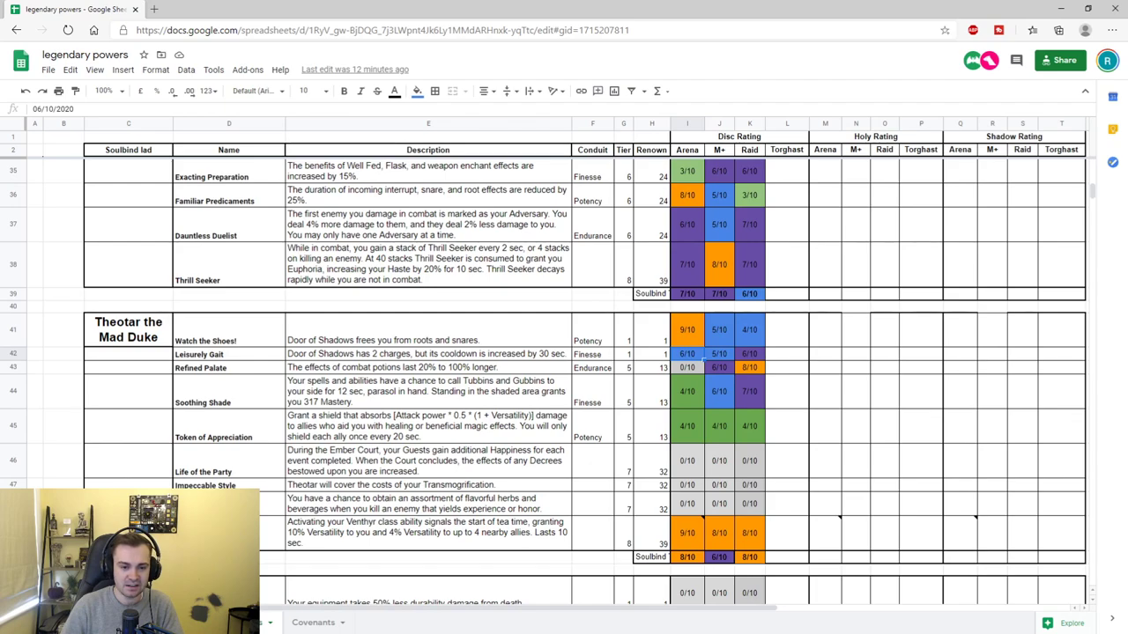
scroll(703, 455, down, 2)
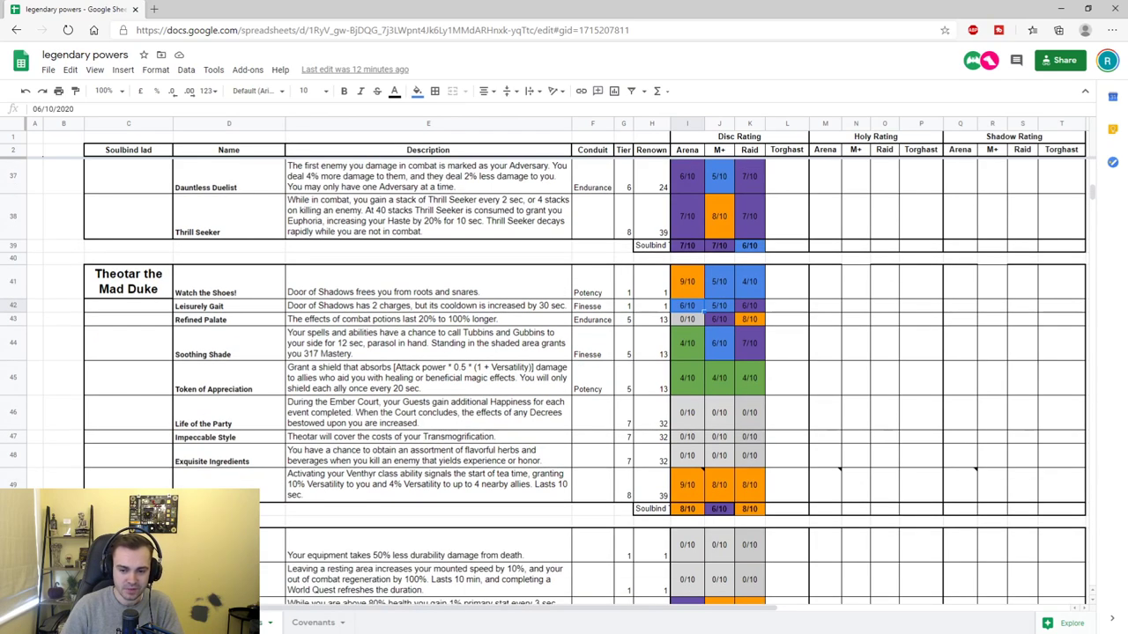
click(428, 485)
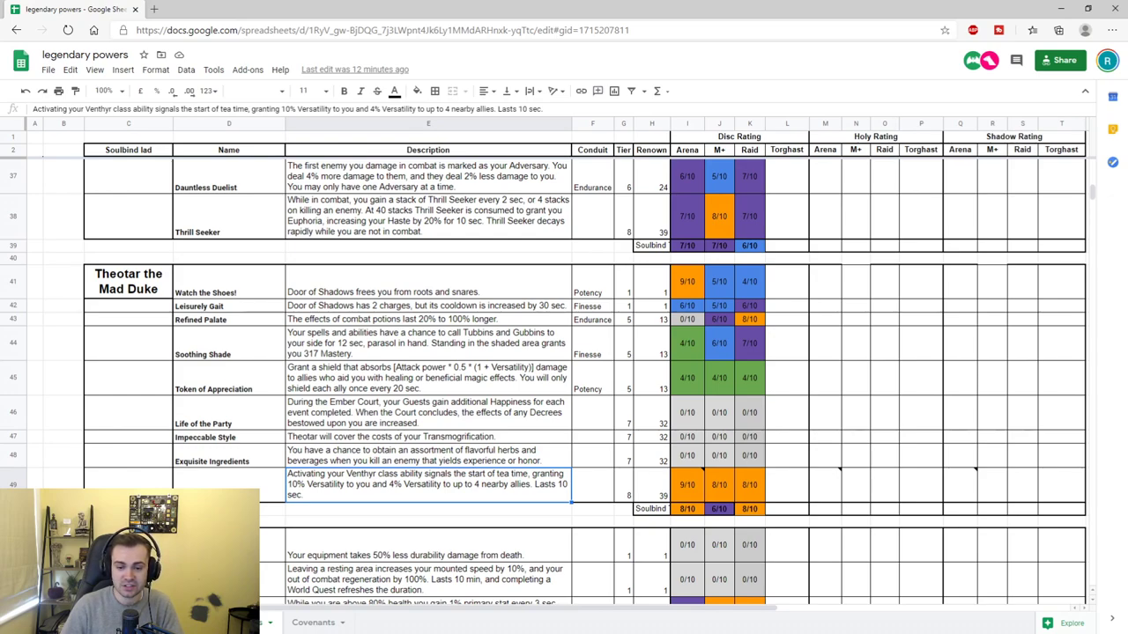
click(688, 485)
click(429, 485)
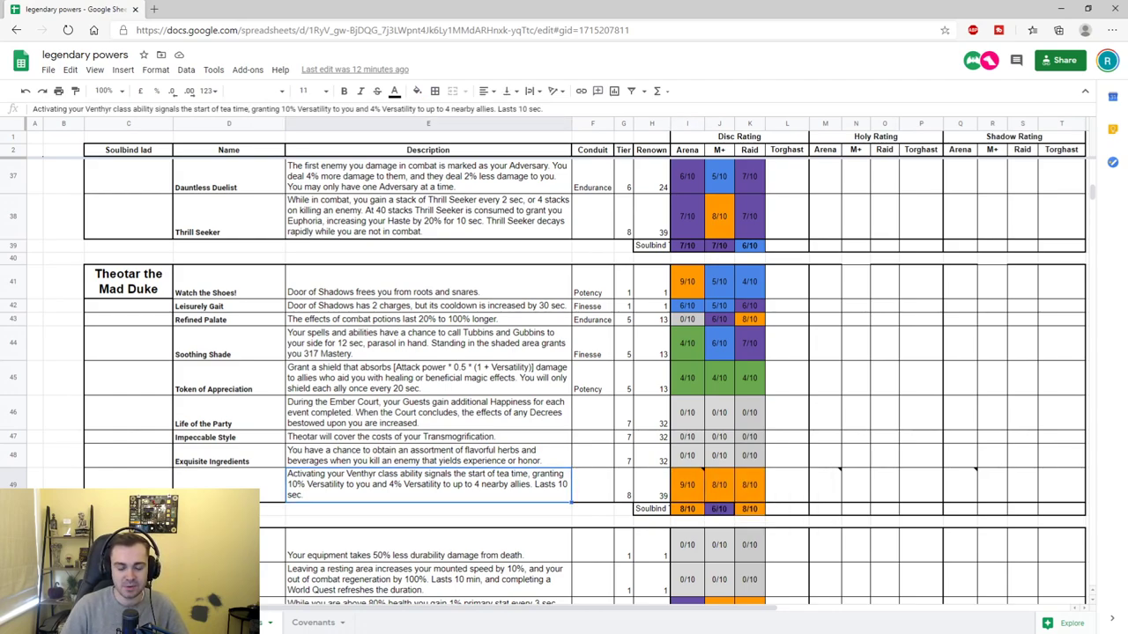
mouse_move(688, 485)
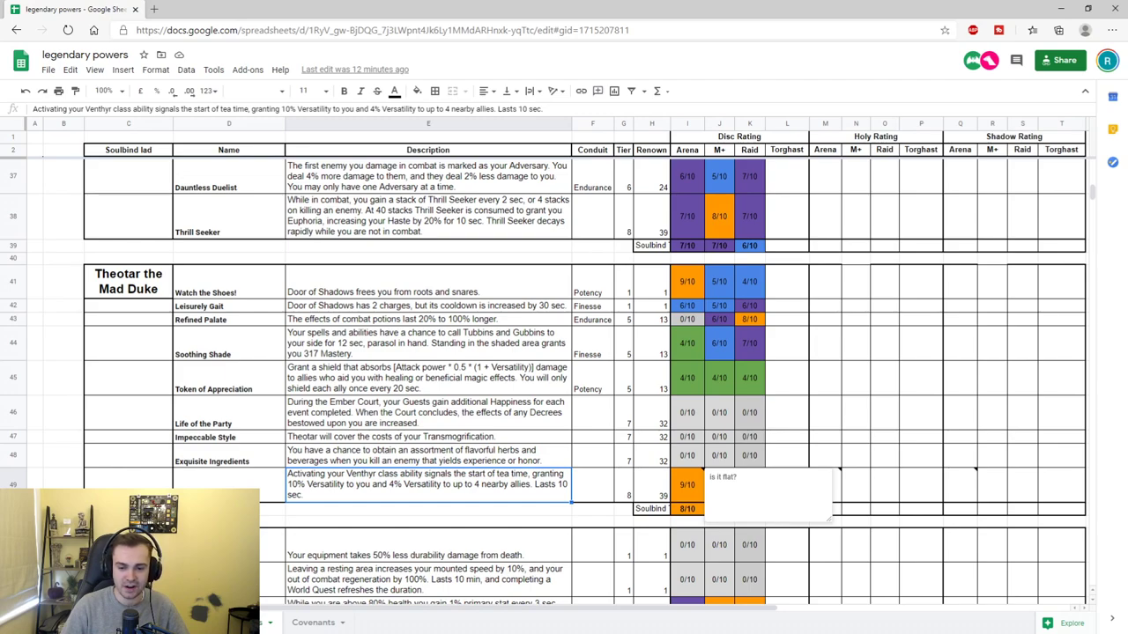
click(687, 509)
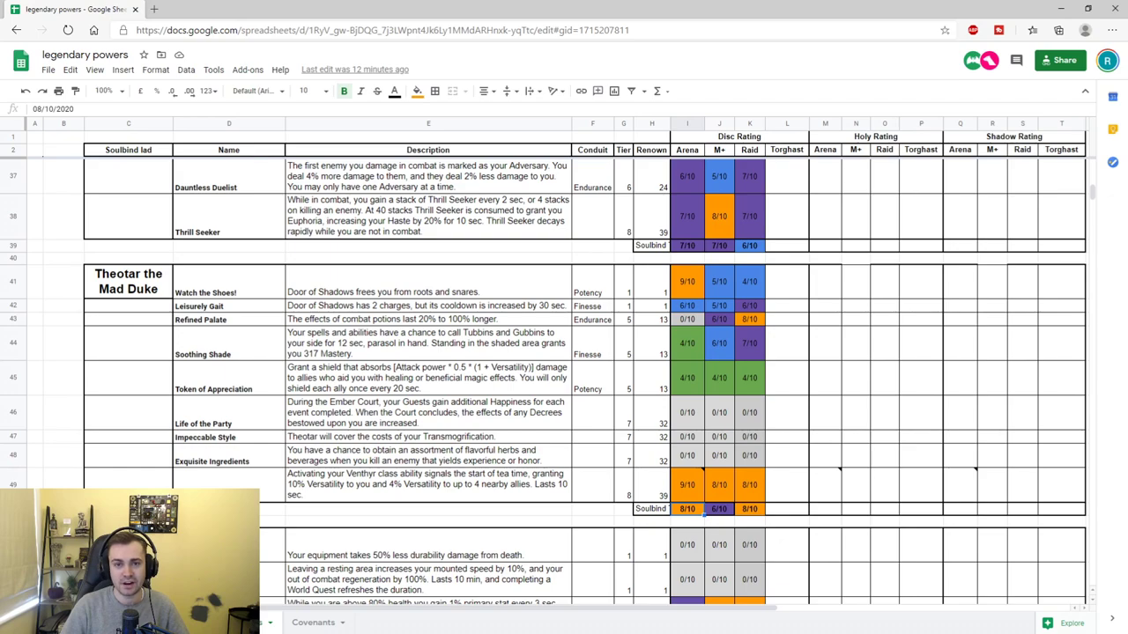
Examine General Draven's Disc Arena soulbind total and the description of Built for War
scroll(564, 379, down, 4)
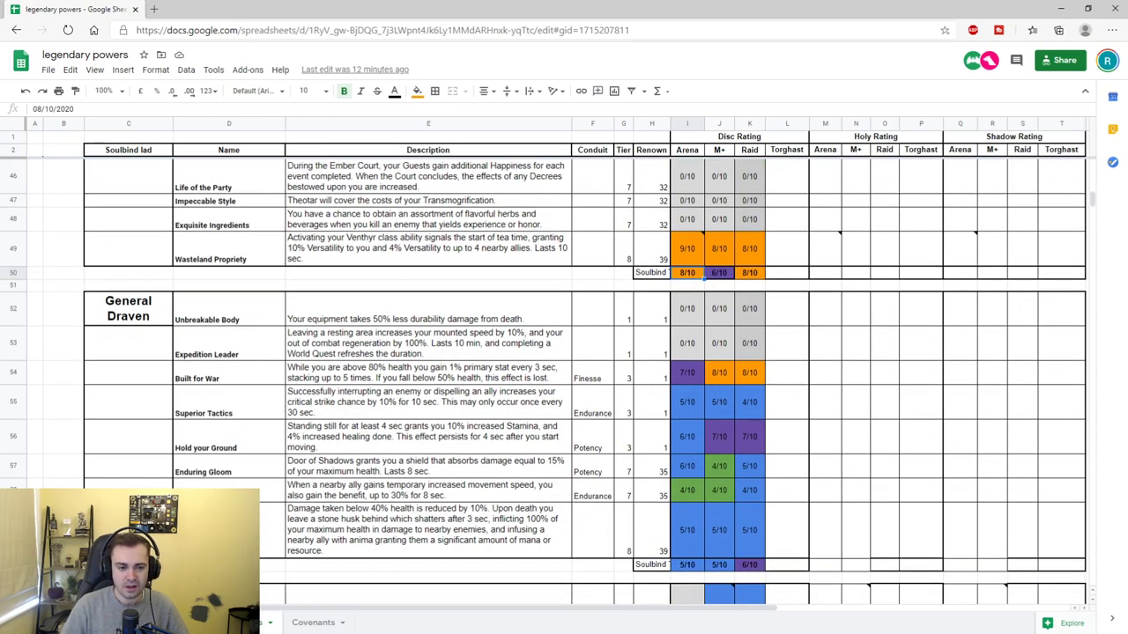
click(687, 565)
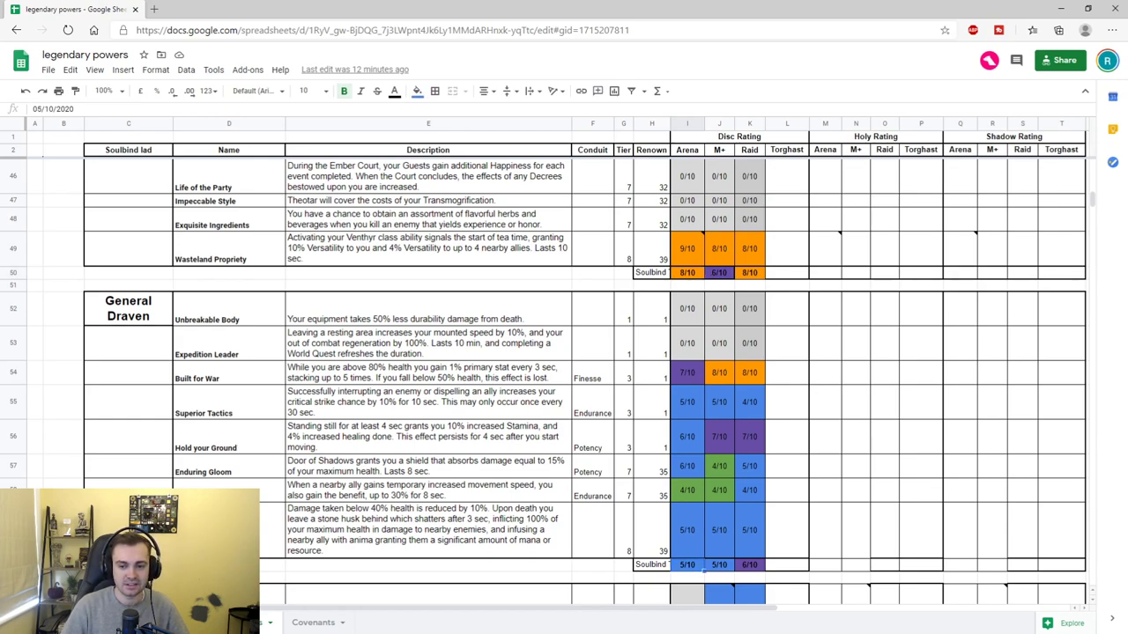
click(428, 373)
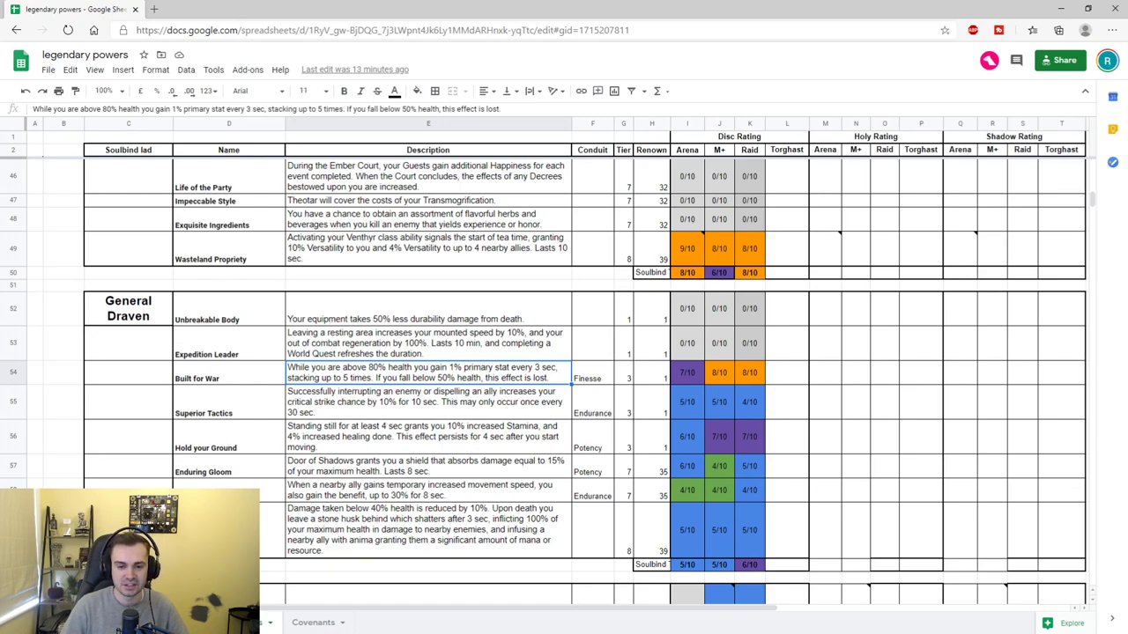
scroll(564, 379, down, 5)
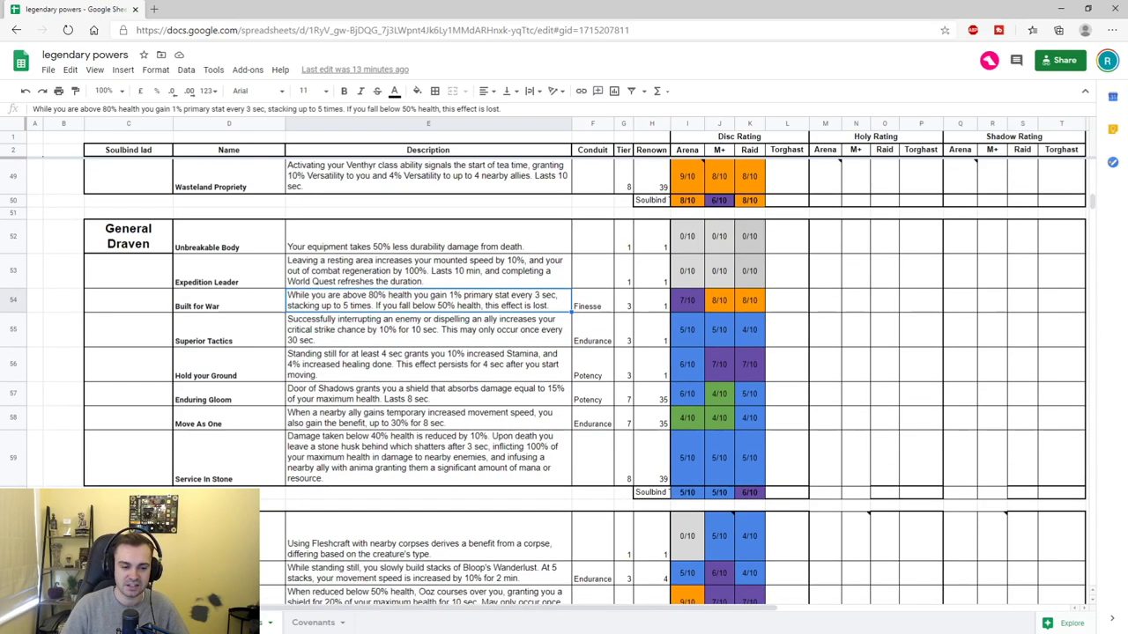
scroll(564, 379, up, 8)
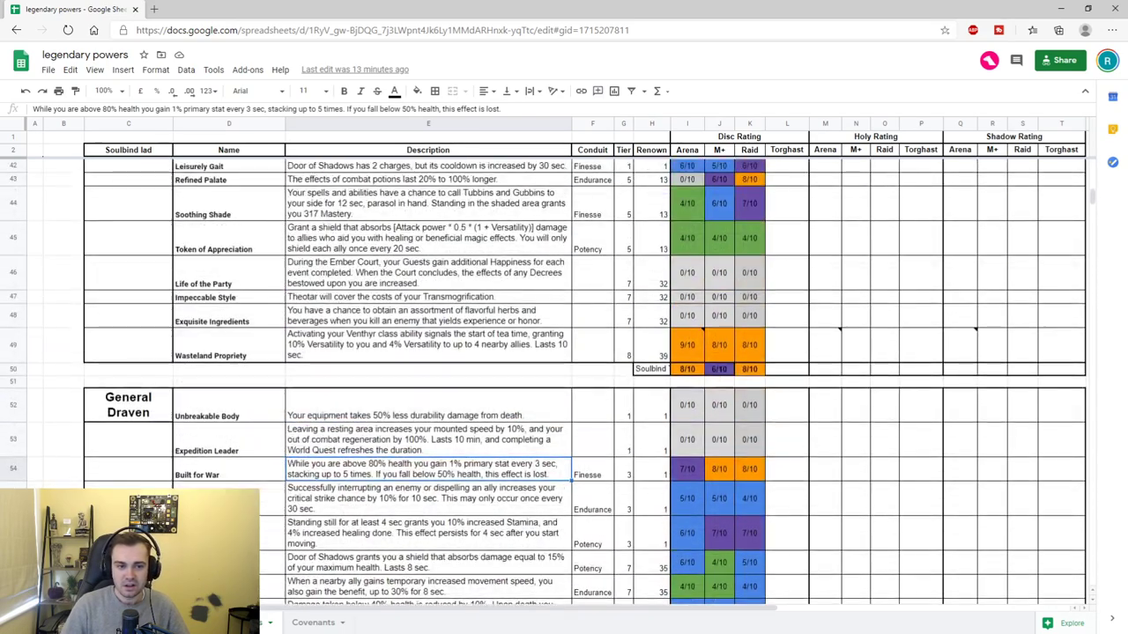
Check the Venthyr best soulbind and Total ratings for Disc Arena on the Covenants sheet
click(312, 622)
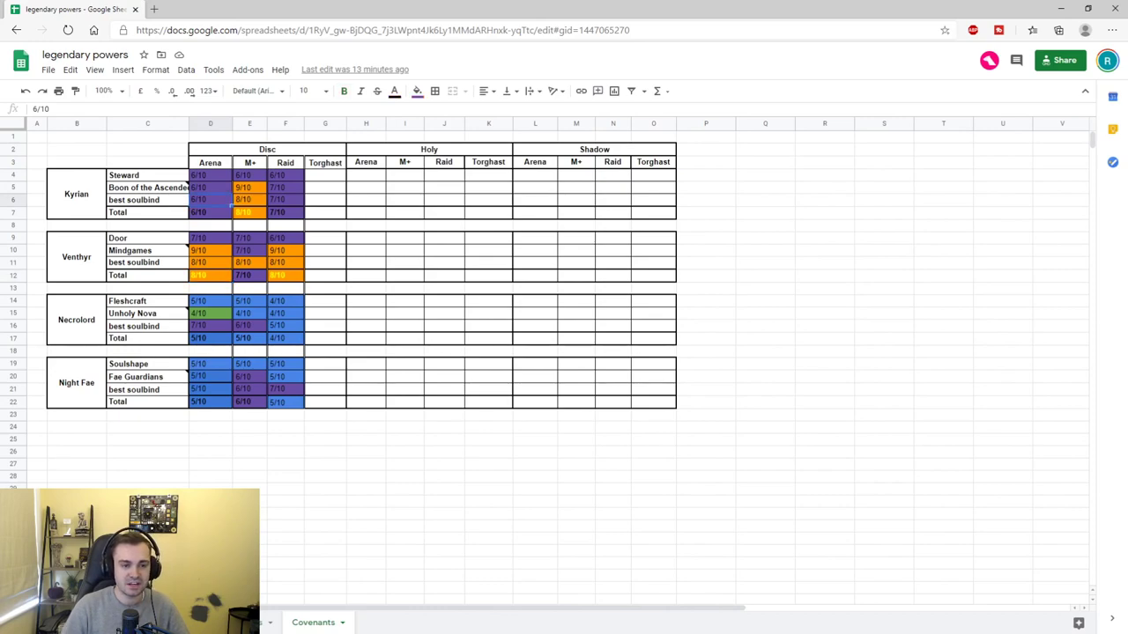
click(211, 263)
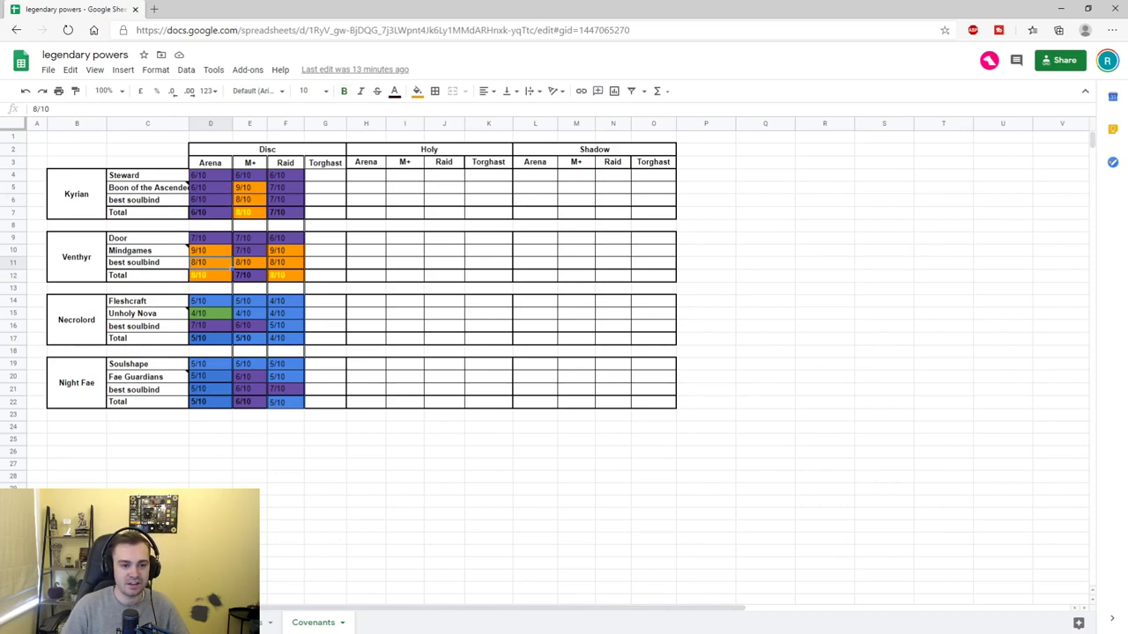
click(210, 276)
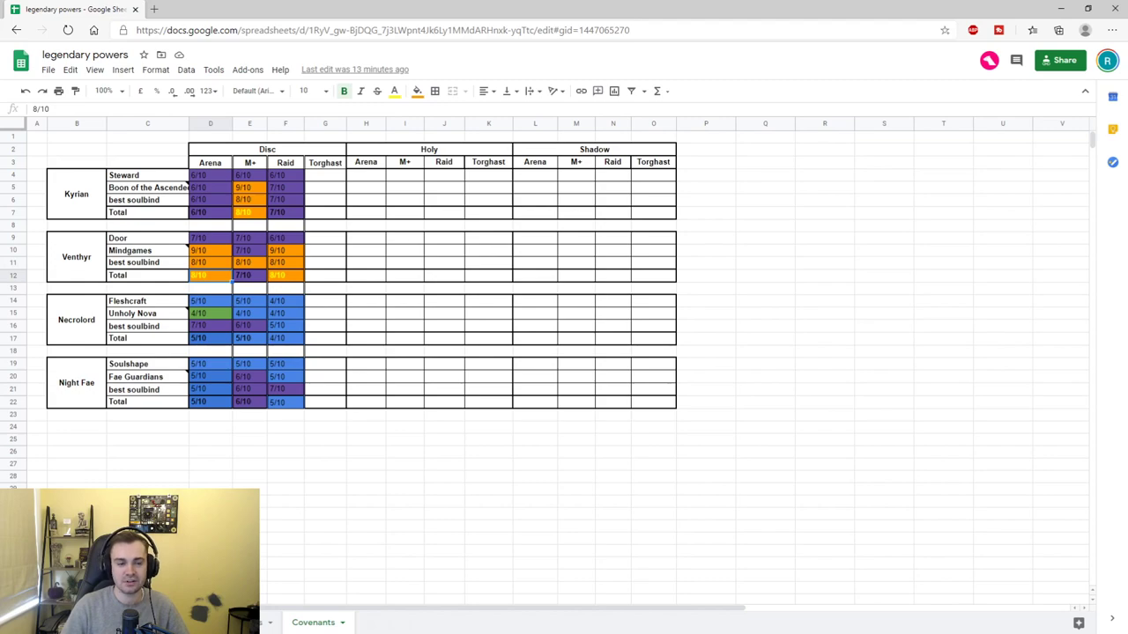